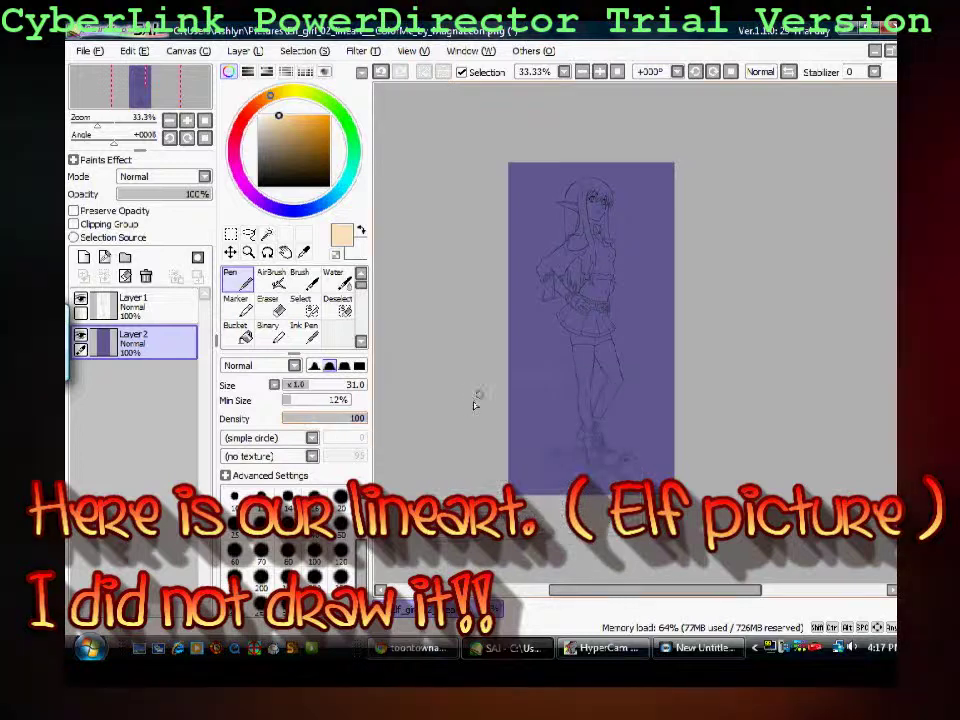
- Add Layer 3 below the lineart and block peach skin onto both legs
scroll(623, 276, up, 1)
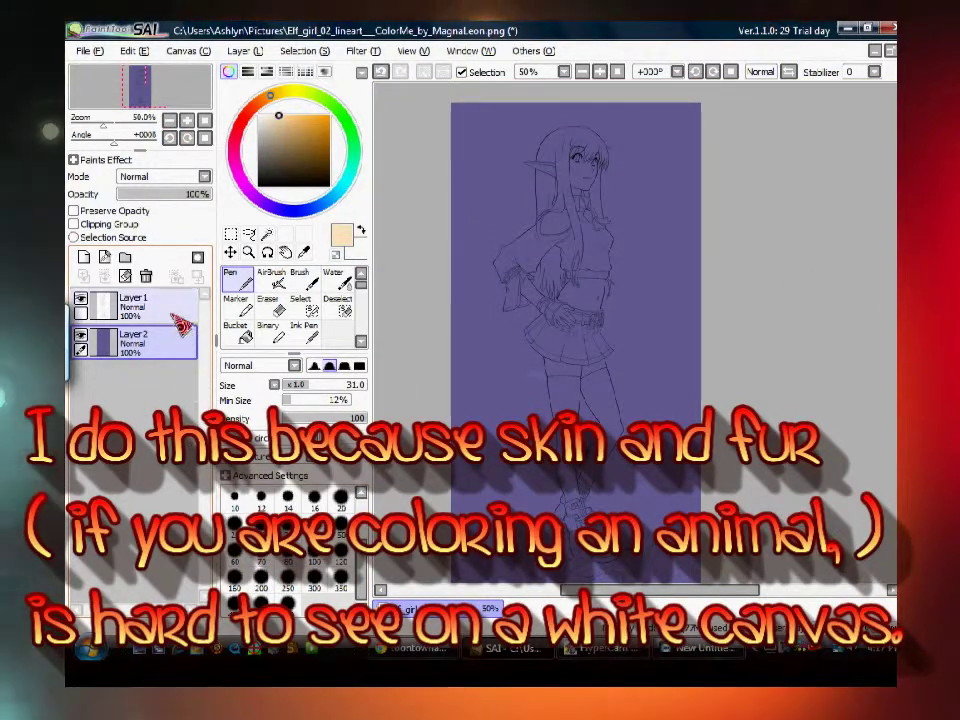
click(140, 305)
click(82, 338)
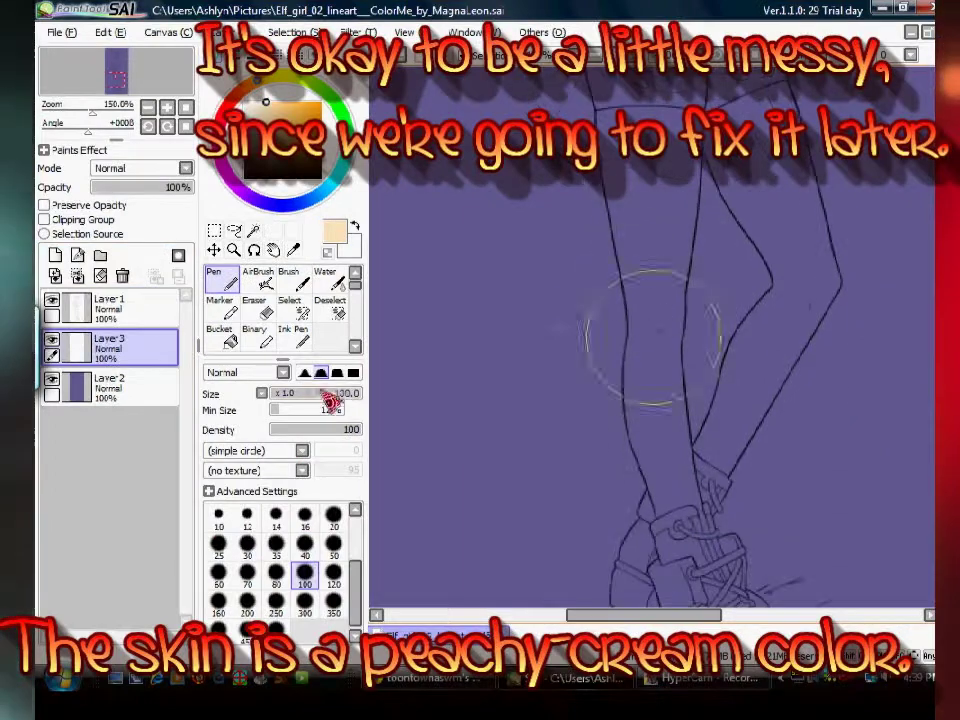
drag(300, 393, 285, 393)
mouse_move(660, 360)
mouse_down()
mouse_move(650, 525)
mouse_move(625, 150)
mouse_move(660, 120)
mouse_move(750, 343)
mouse_move(810, 315)
mouse_move(780, 100)
mouse_up()
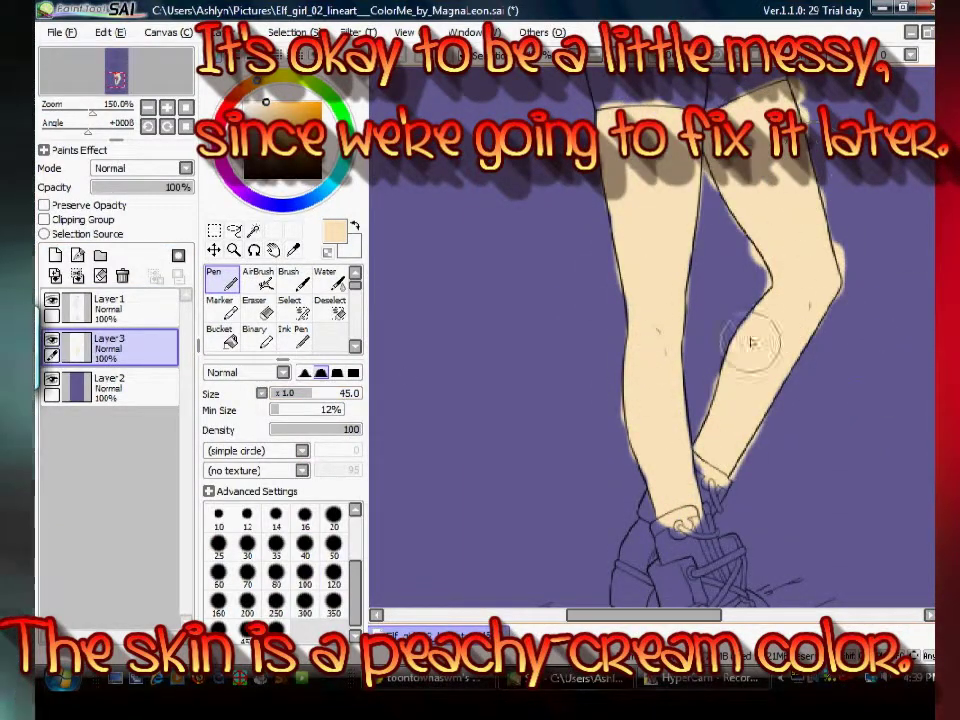
- With a smaller Pen, fill the face, ear, neck, belly and hand in flat peach
scroll(752, 342, up, 10)
click(303, 395)
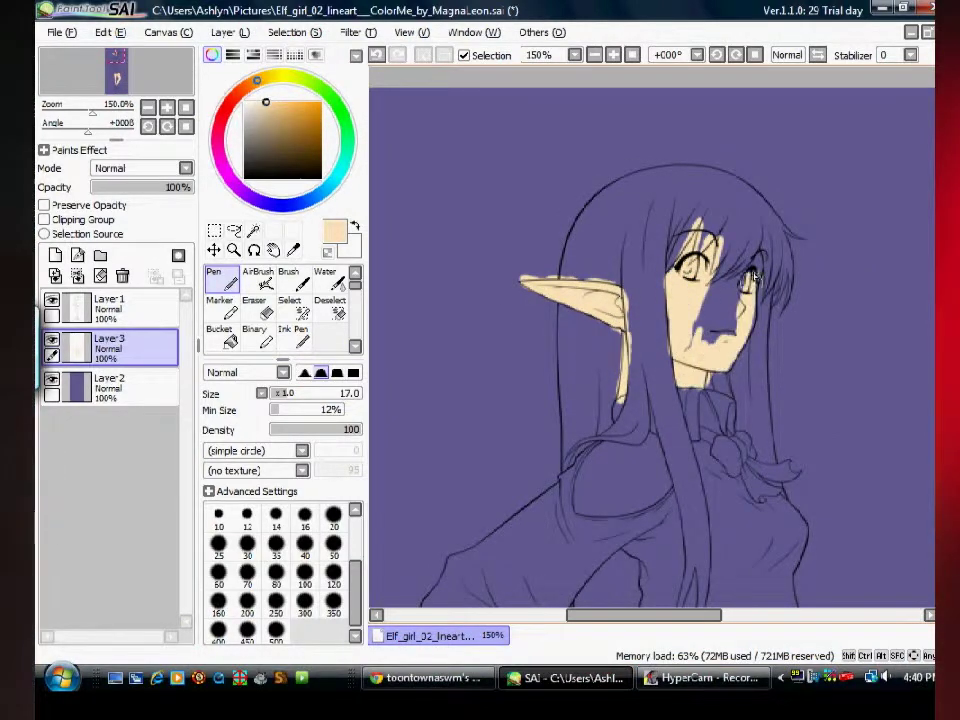
scroll(714, 302, down, 5)
drag(640, 385, 708, 347)
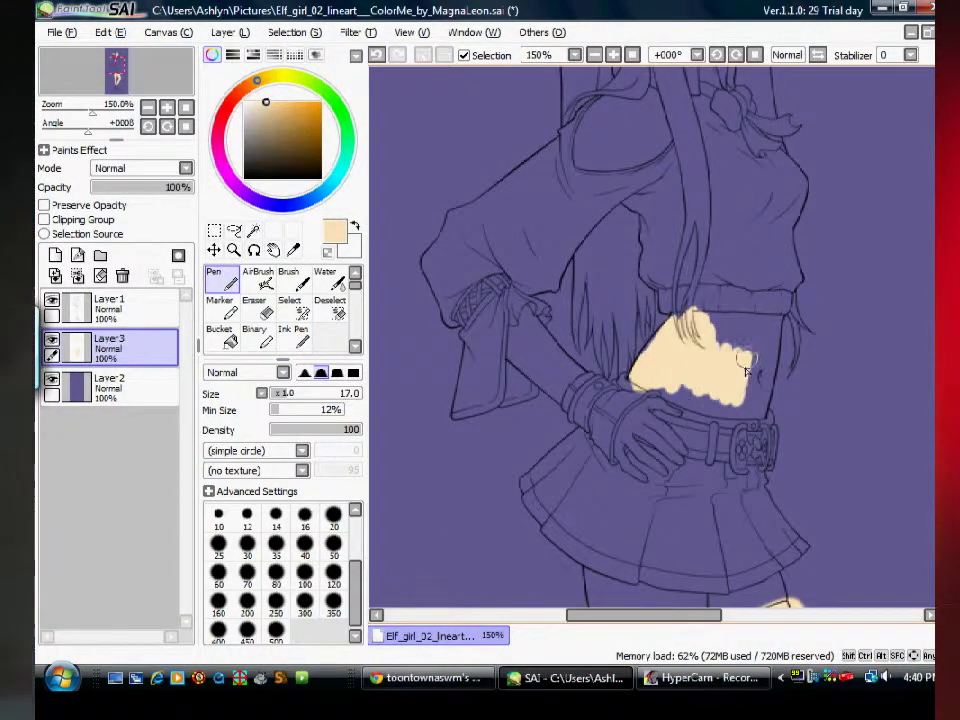
drag(631, 440, 645, 425)
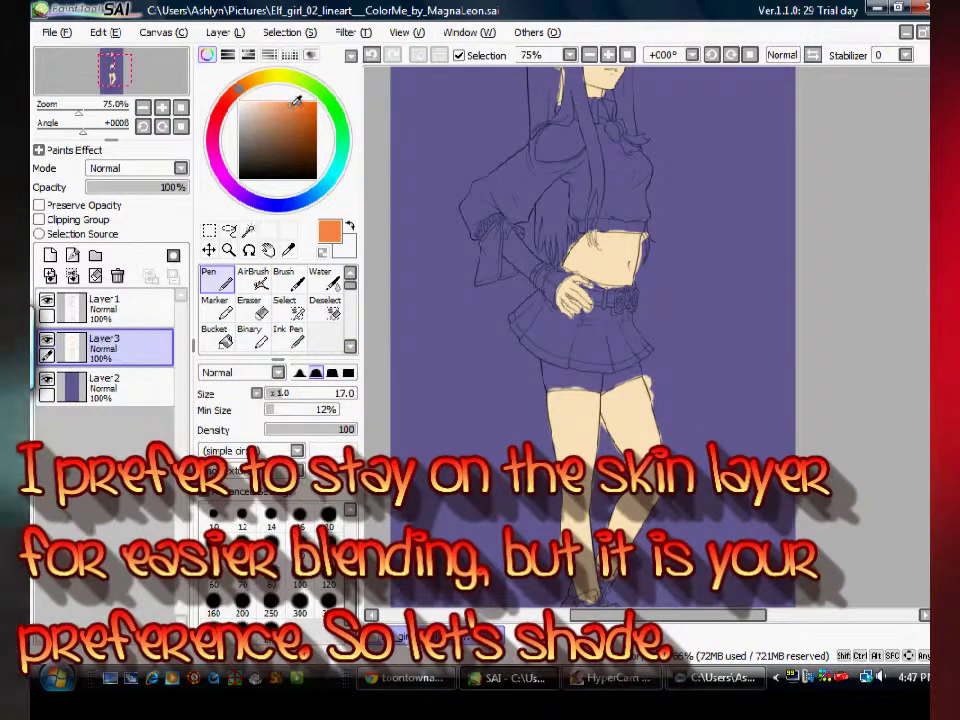
scroll(445, 381, down, 1)
- Paint orange shadows along the shins, thigh tops and inner thigh edges down to the knees
scroll(445, 381, up, 1)
scroll(460, 251, up, 1)
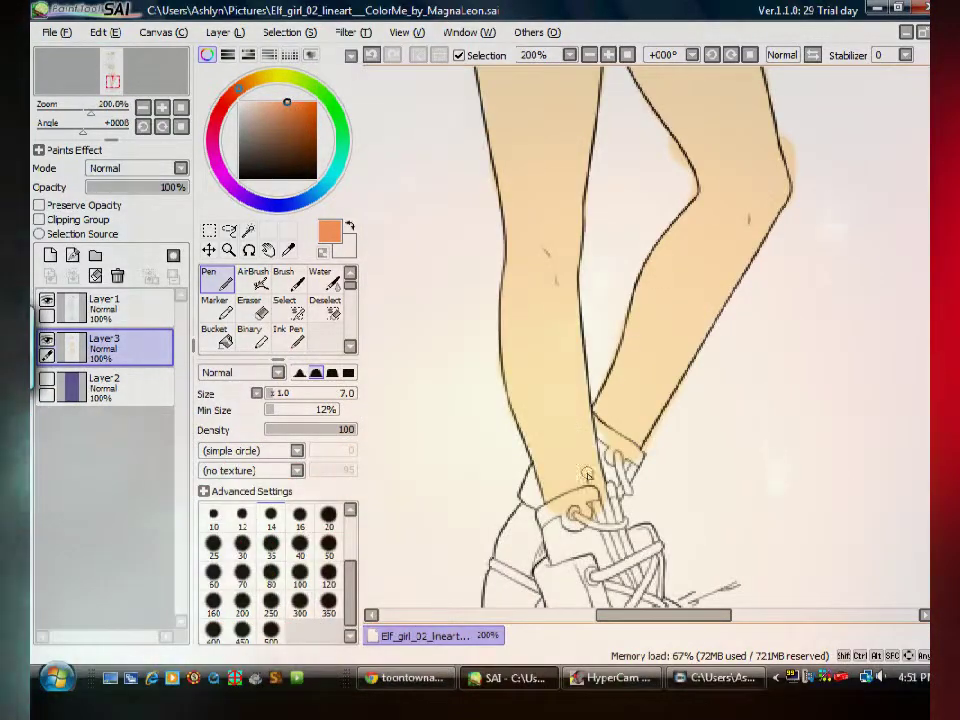
mouse_move(571, 485)
mouse_down()
mouse_move(530, 400)
mouse_move(578, 178)
mouse_move(570, 250)
mouse_up()
drag(610, 425, 720, 312)
drag(700, 190, 612, 380)
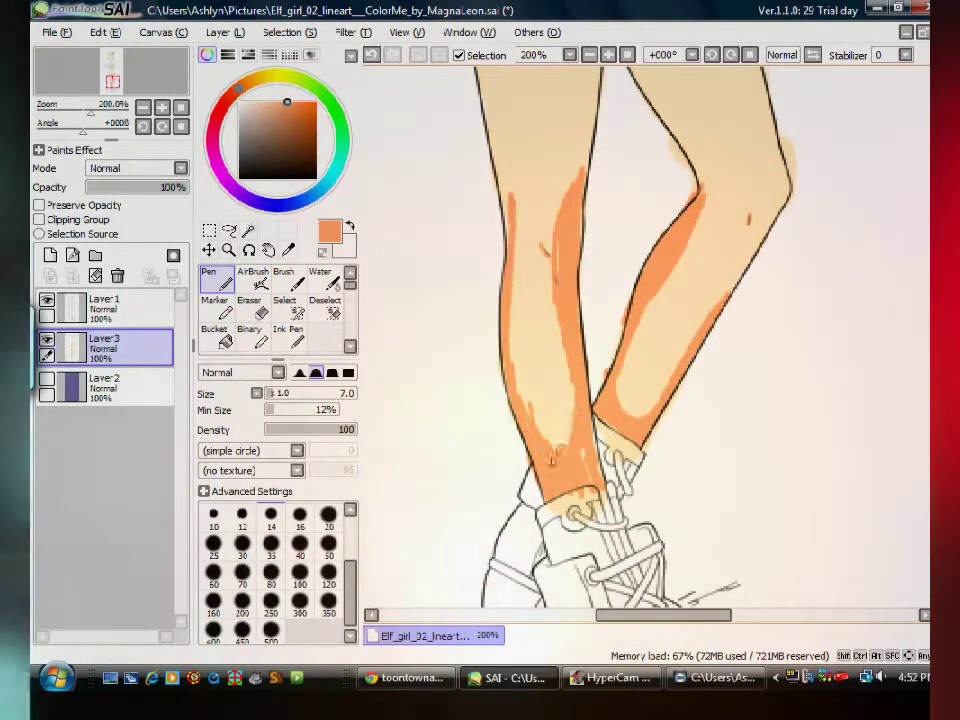
scroll(650, 300, up, 3)
mouse_move(728, 160)
mouse_down()
mouse_move(612, 205)
mouse_move(615, 180)
mouse_move(635, 250)
mouse_move(620, 200)
mouse_up()
drag(475, 245, 600, 195)
mouse_move(600, 175)
mouse_down()
mouse_move(535, 172)
mouse_move(557, 199)
mouse_move(489, 182)
mouse_move(500, 390)
mouse_up()
drag(480, 230, 490, 320)
drag(612, 195, 660, 330)
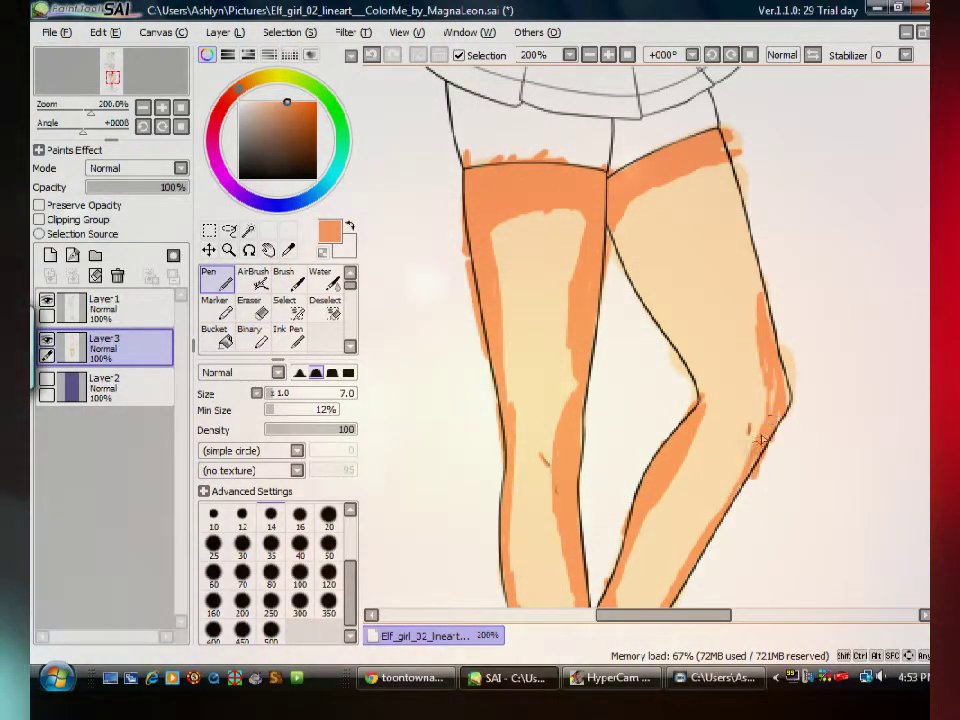
drag(640, 200, 680, 340)
drag(658, 231, 696, 357)
- Shade the fingers at the belt and spread orange shadow across the belly
scroll(695, 357, down, 2)
scroll(490, 215, up, 3)
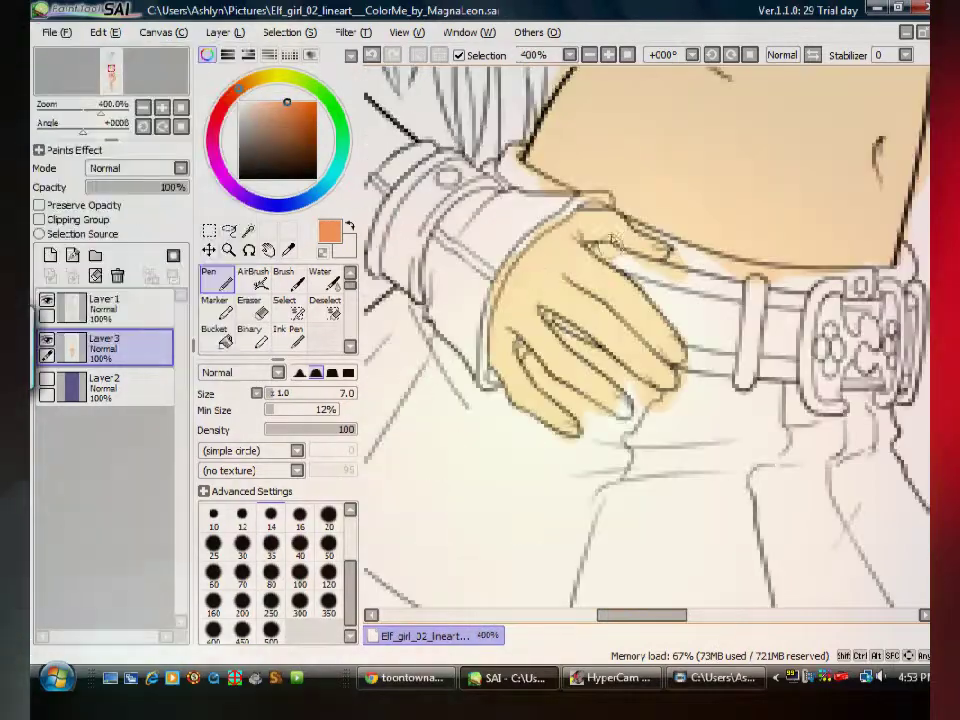
drag(580, 215, 500, 400)
drag(540, 290, 608, 342)
scroll(608, 342, down, 2)
scroll(608, 342, down, 2)
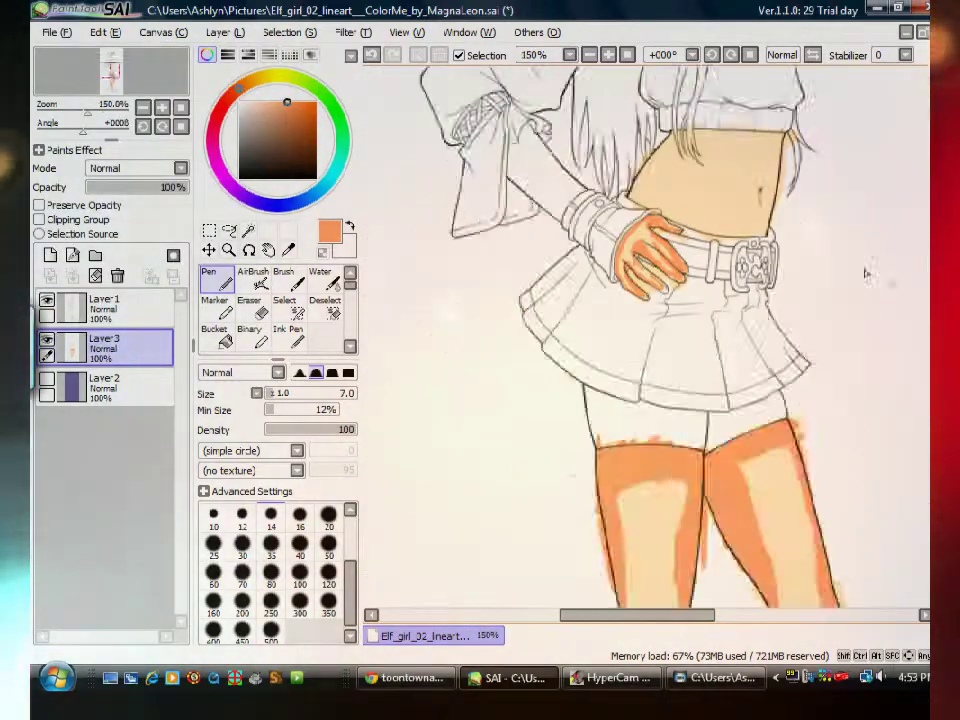
scroll(645, 345, up, 3)
mouse_move(565, 455)
mouse_down()
mouse_move(645, 345)
mouse_move(590, 450)
mouse_up()
drag(700, 335, 640, 480)
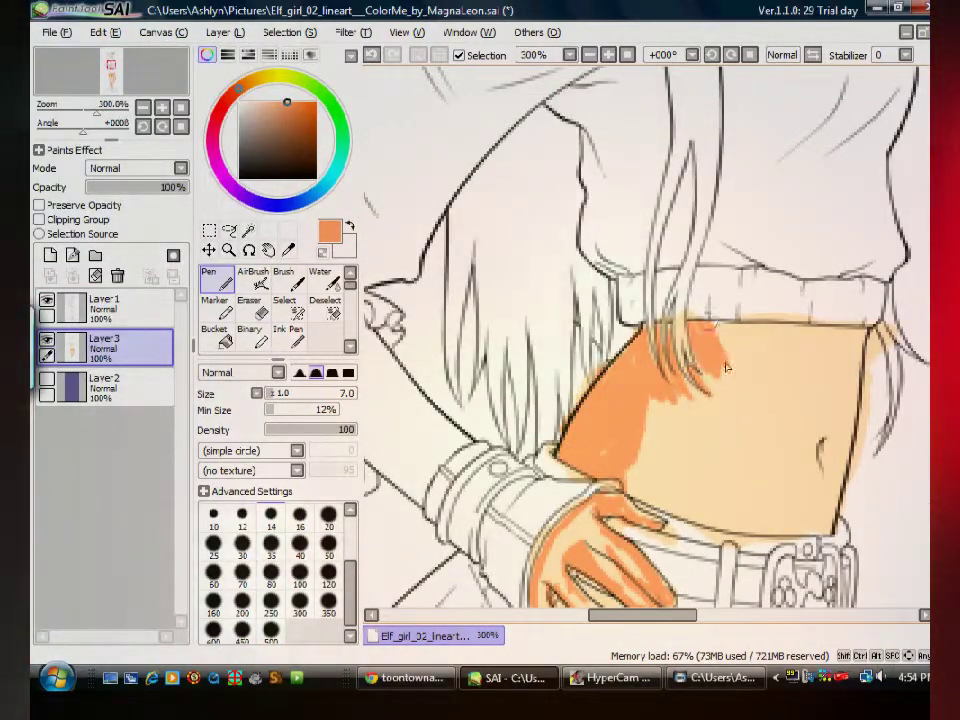
drag(780, 340, 720, 500)
mouse_move(850, 340)
mouse_down()
mouse_move(755, 347)
mouse_move(700, 430)
mouse_up()
drag(640, 470, 780, 500)
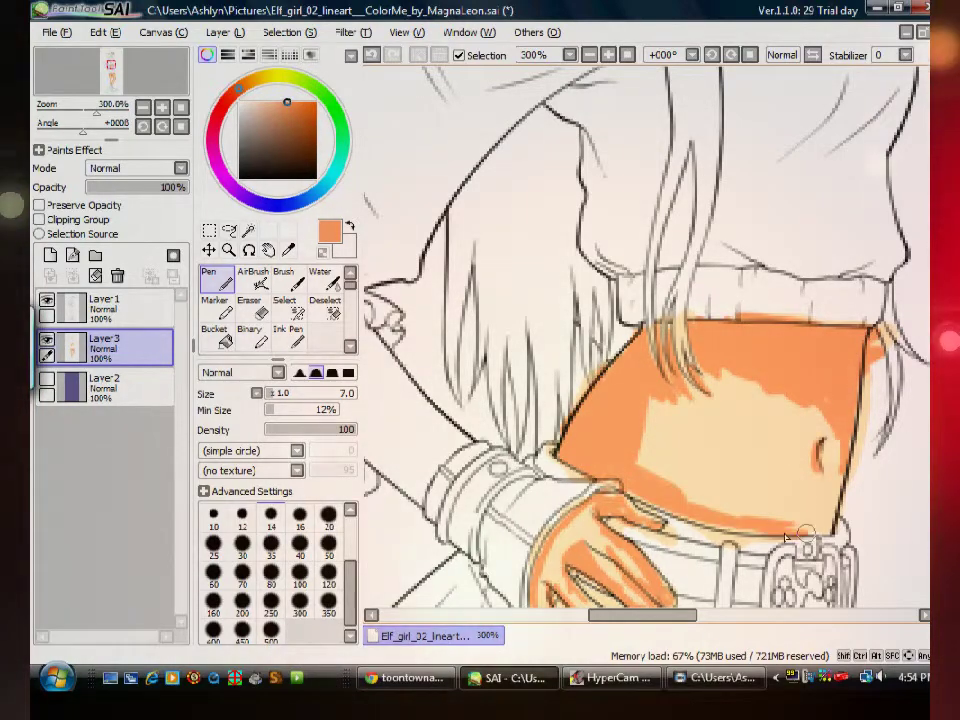
- Shade the ear, hairline, neck under the chin, and cheek and jaw
scroll(700, 450, down, 2)
scroll(560, 330, up, 2)
drag(610, 390, 600, 505)
mouse_move(495, 285)
mouse_down()
mouse_move(533, 343)
mouse_move(420, 290)
mouse_up()
mouse_move(645, 445)
mouse_down()
mouse_move(700, 470)
mouse_move(710, 490)
mouse_up()
drag(700, 265, 760, 305)
drag(815, 230, 760, 460)
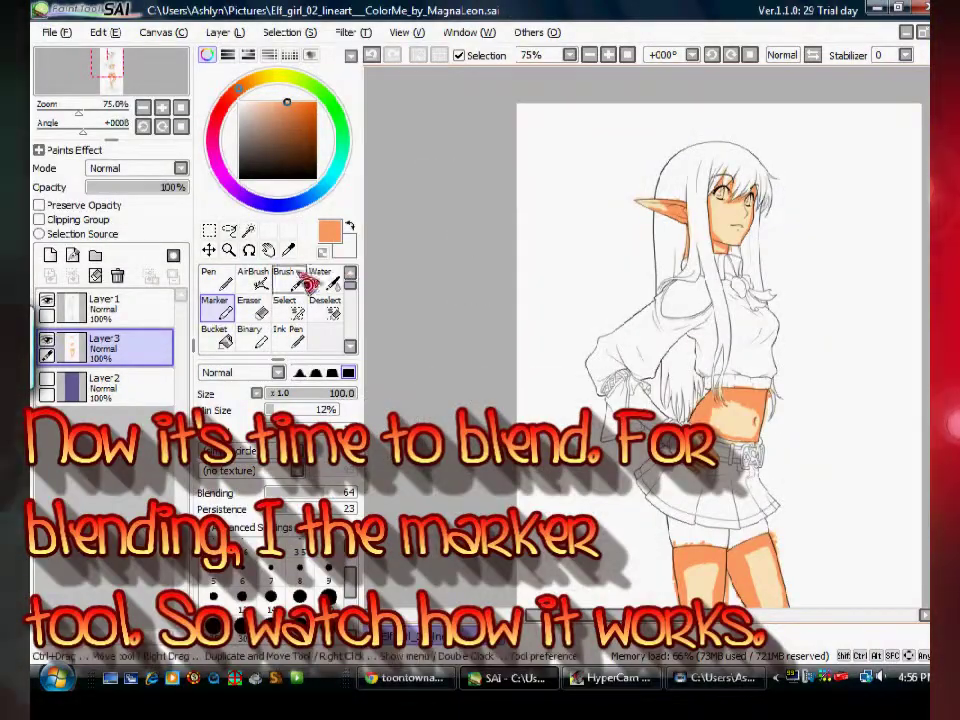
- Set up the Marker with the sampled peach skin colour and a smaller brush size
click(214, 306)
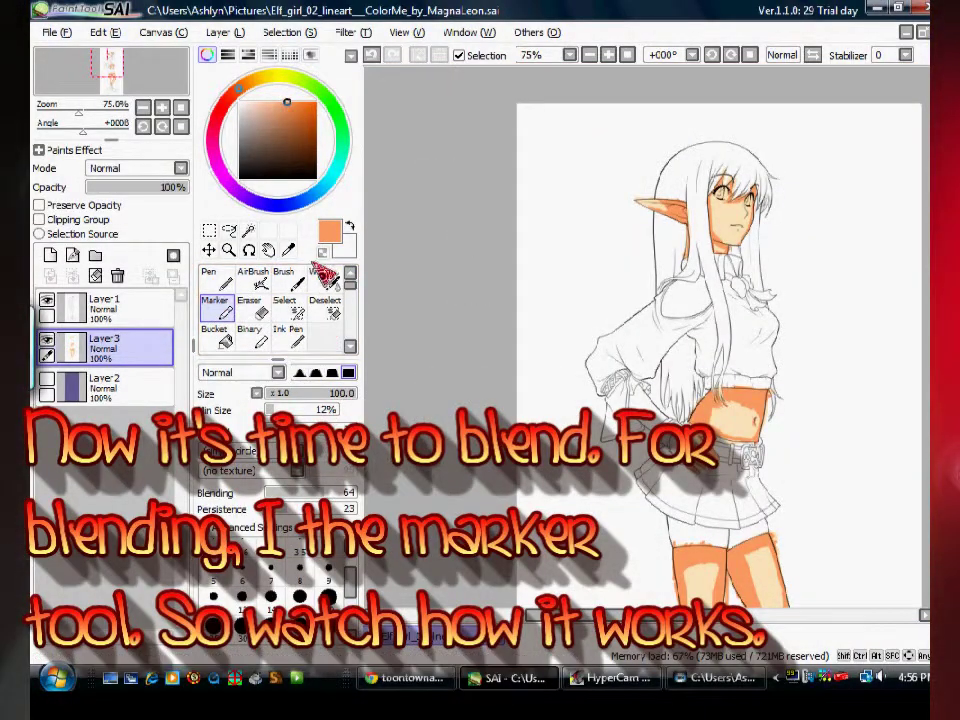
key(alt)
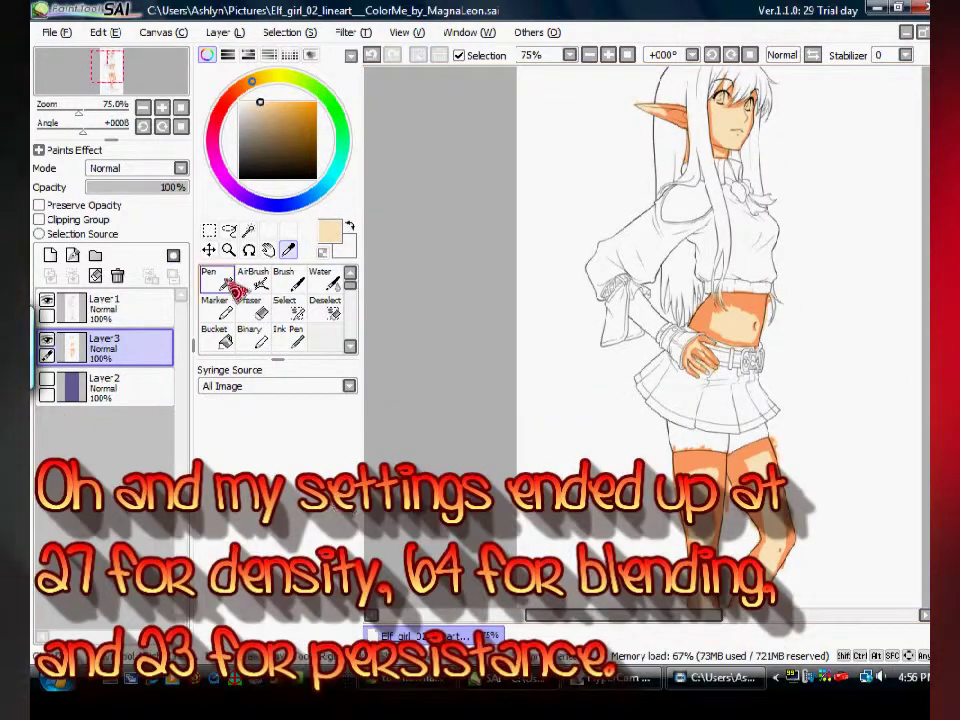
click(216, 300)
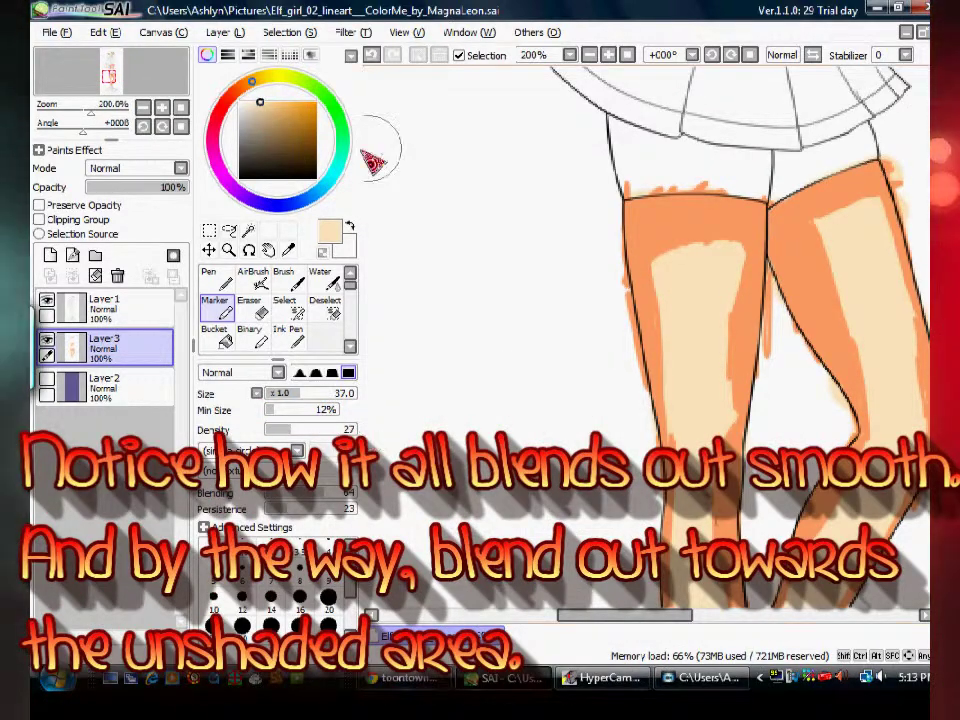
drag(310, 394, 283, 395)
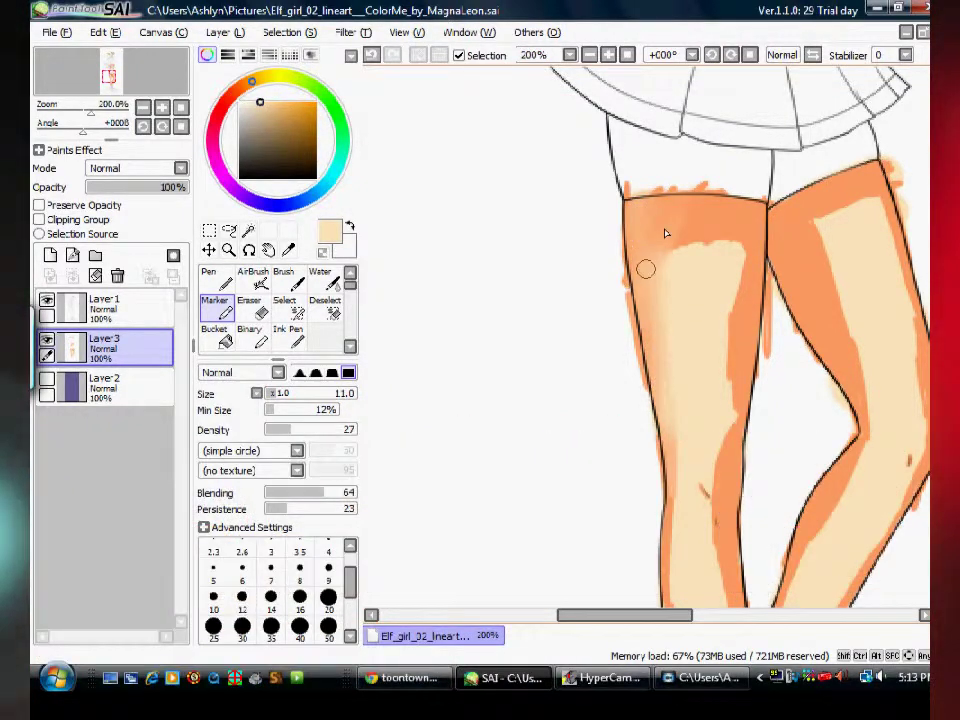
- Blend the orange leg shadows smoothly into the peach from thigh to knee
scroll(650, 330, down, 5)
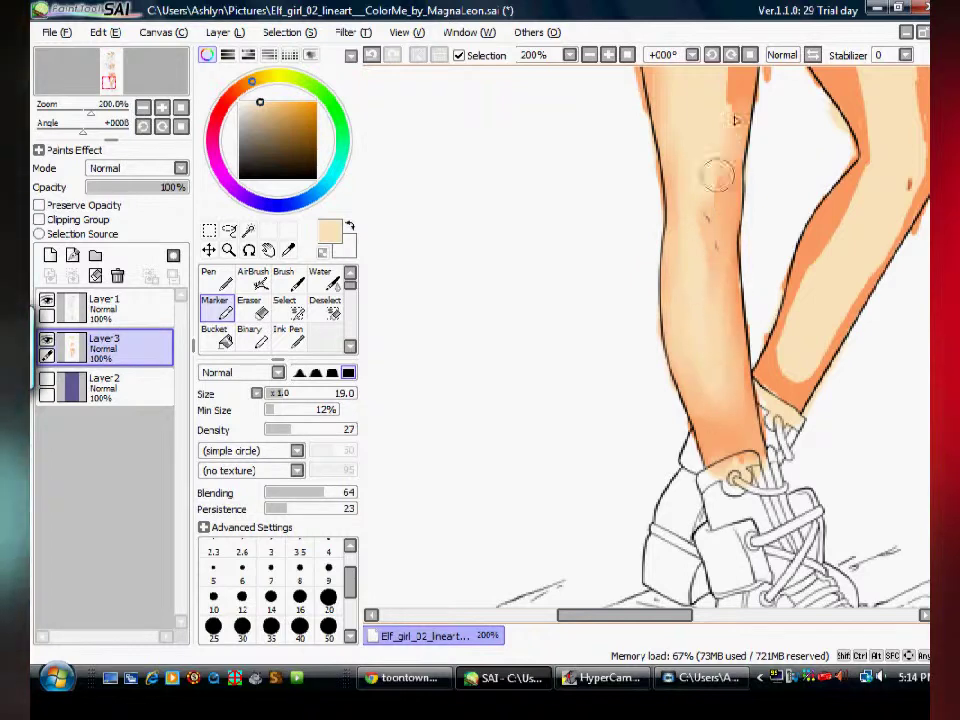
scroll(660, 480, up, 5)
scroll(731, 455, down, 3)
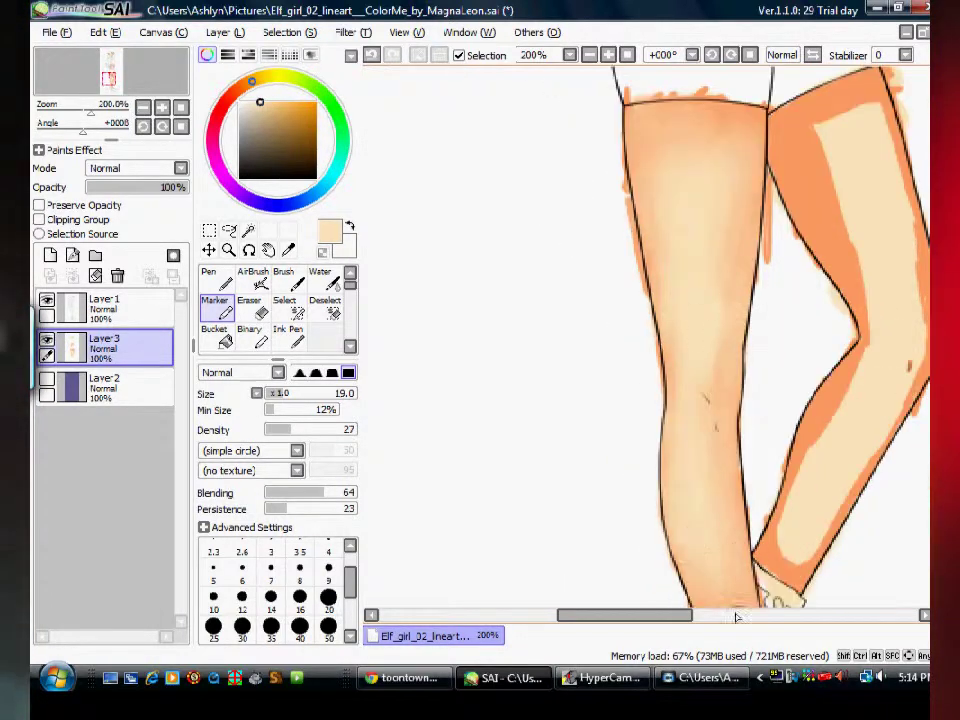
drag(648, 143, 675, 385)
scroll(755, 160, down, 2)
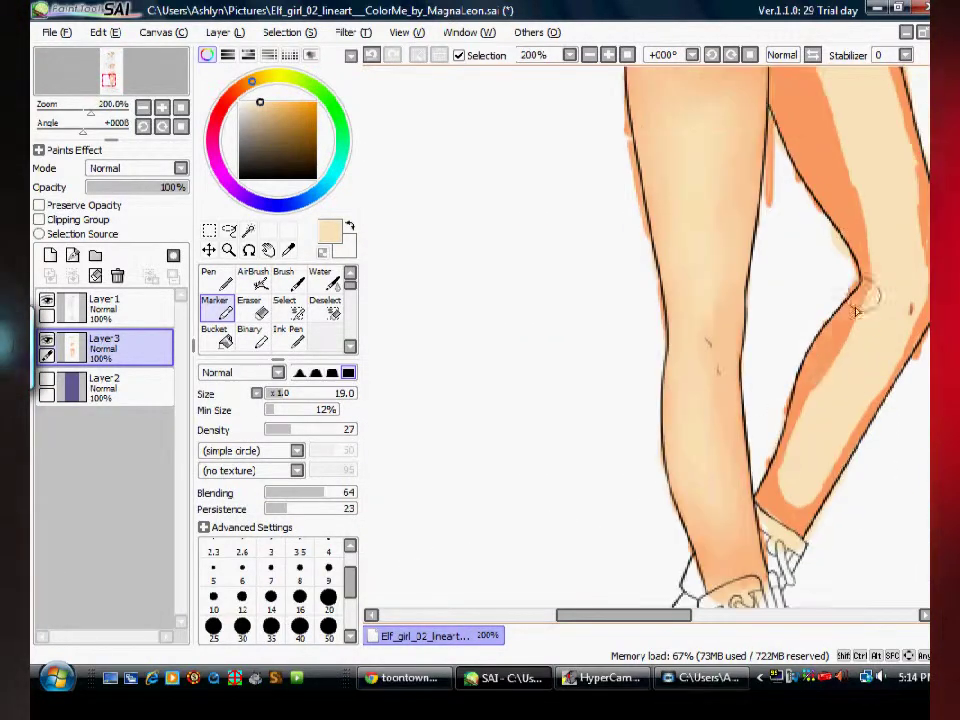
scroll(836, 321, up, 3)
drag(868, 428, 810, 352)
drag(660, 615, 707, 615)
scroll(660, 365, down, 2)
scroll(705, 124, down, 3)
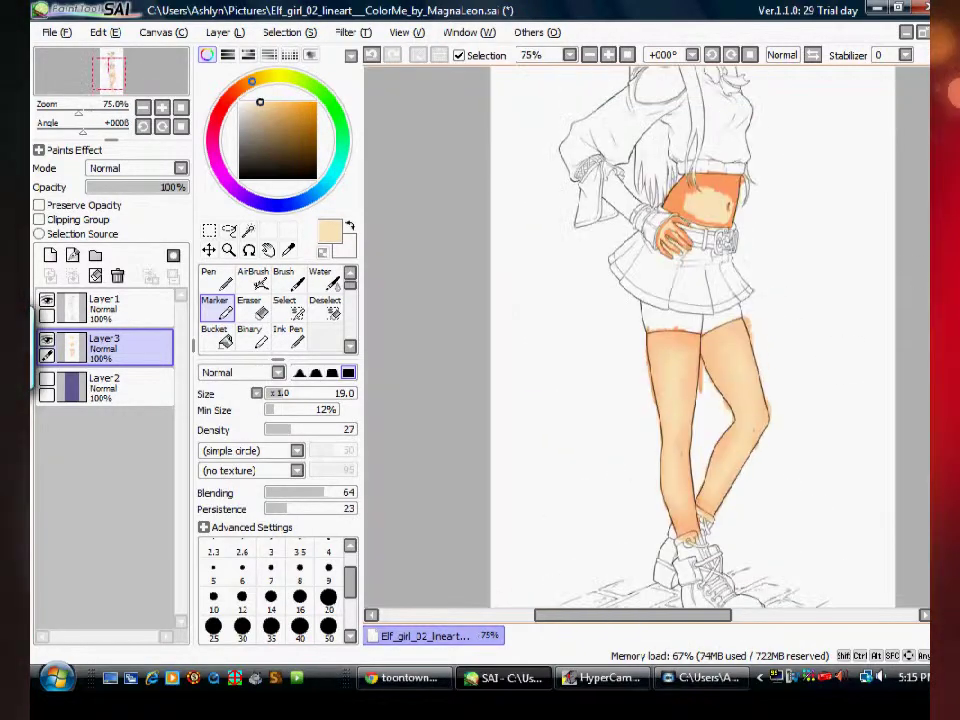
scroll(438, 362, up, 3)
- Save the drawing, then blend the belly, face and ear shadows
click(57, 32)
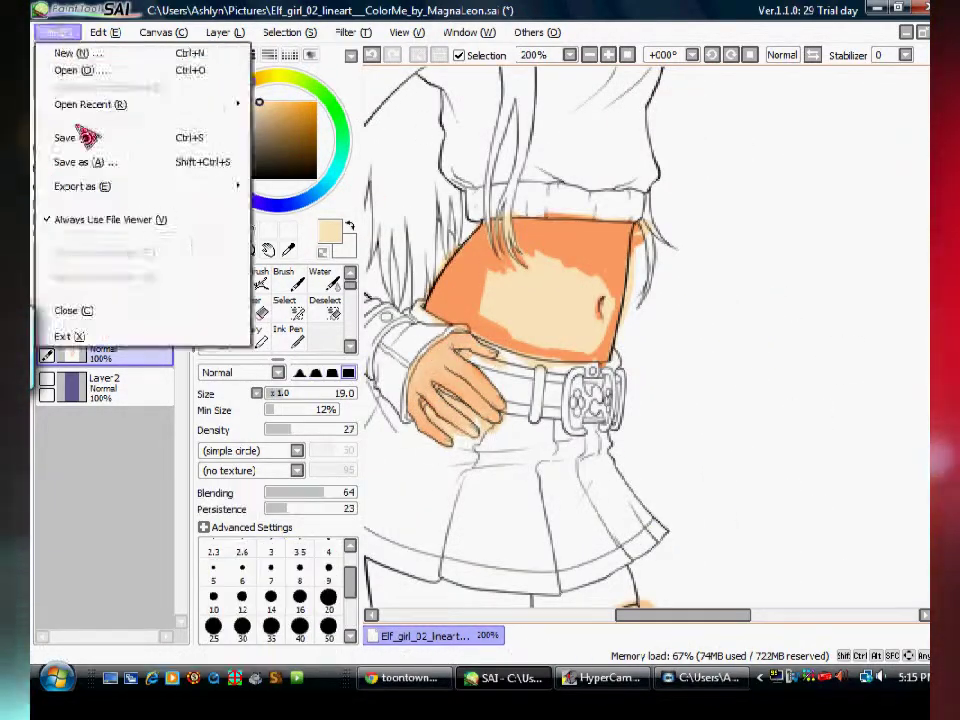
click(86, 135)
mouse_move(520, 250)
mouse_down()
mouse_move(579, 281)
mouse_move(548, 237)
mouse_up()
scroll(548, 237, up, 5)
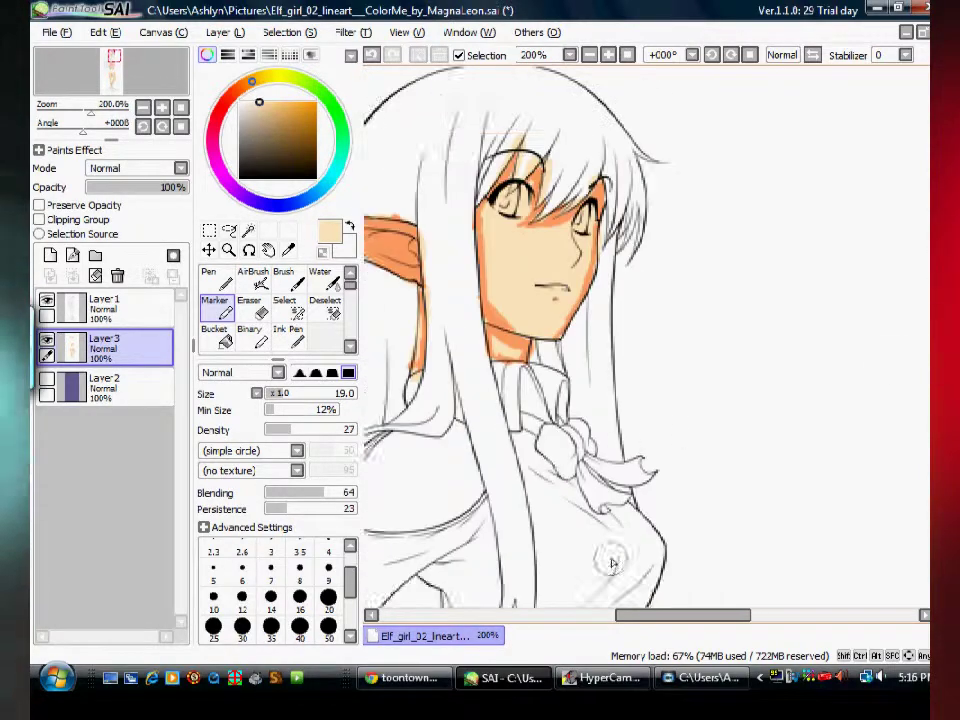
drag(480, 228, 497, 233)
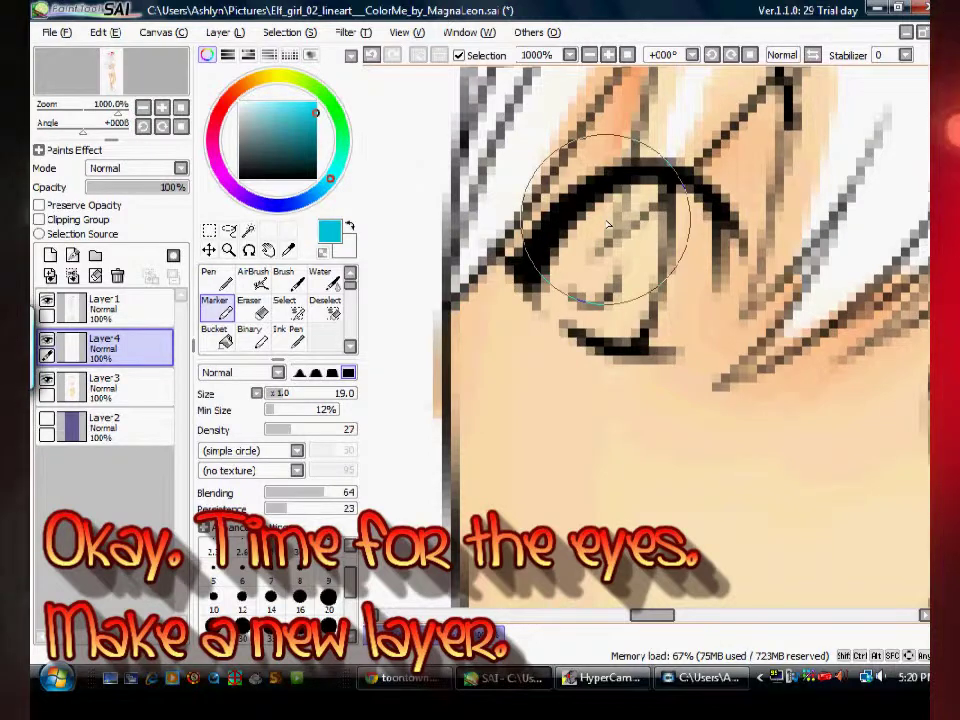
- Fill the irises with flat blue using a small Pen
drag(290, 400, 282, 405)
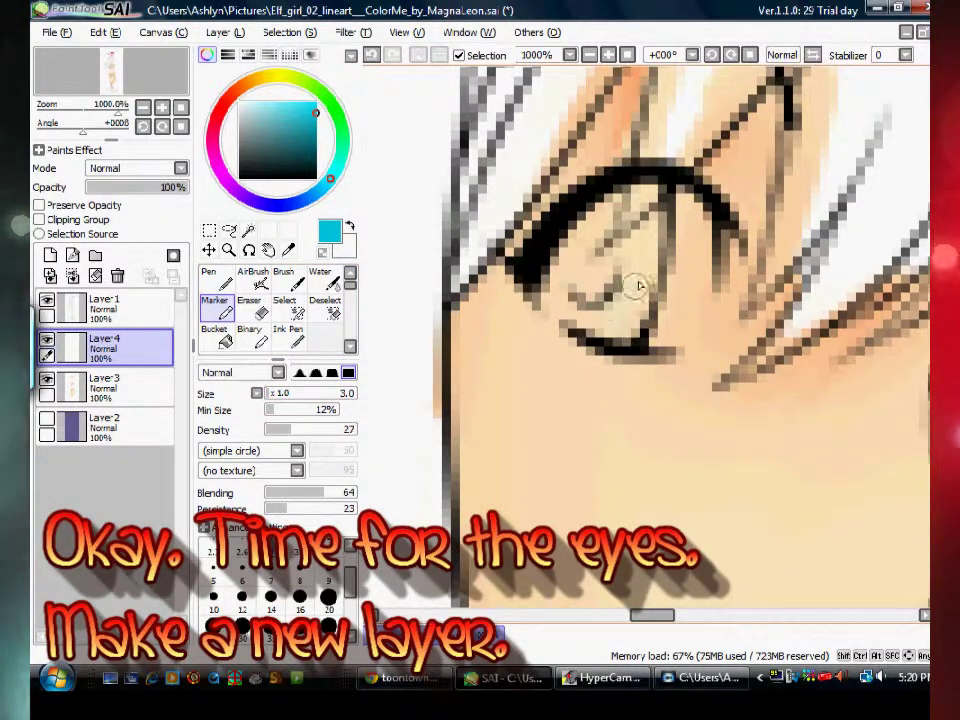
drag(618, 320, 592, 230)
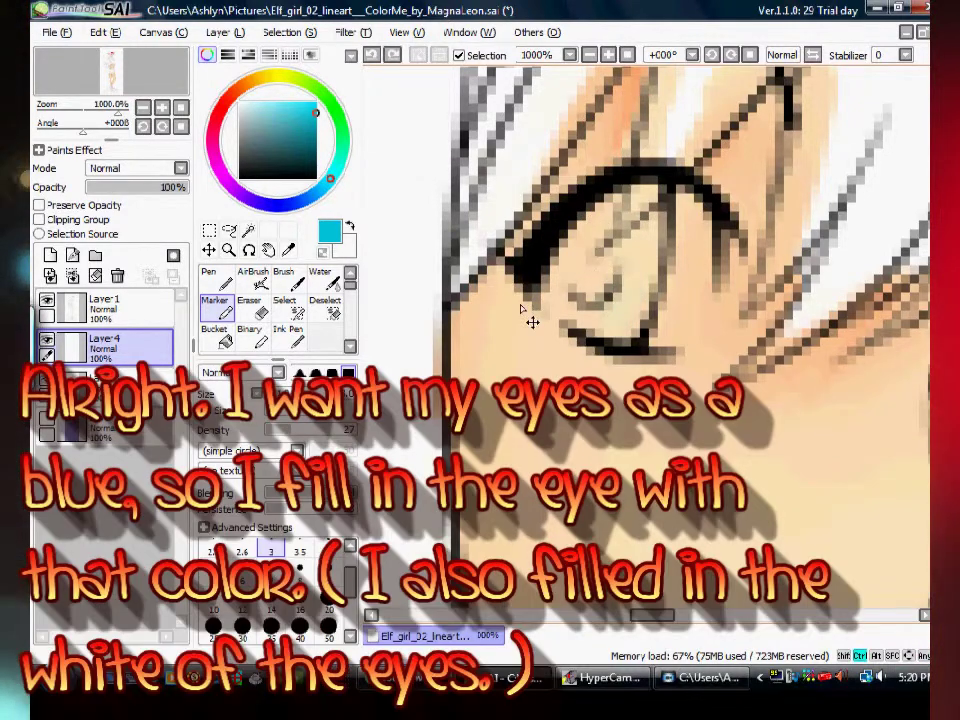
click(212, 276)
mouse_move(620, 240)
mouse_down()
mouse_move(630, 298)
mouse_move(572, 308)
mouse_up()
drag(633, 272, 619, 240)
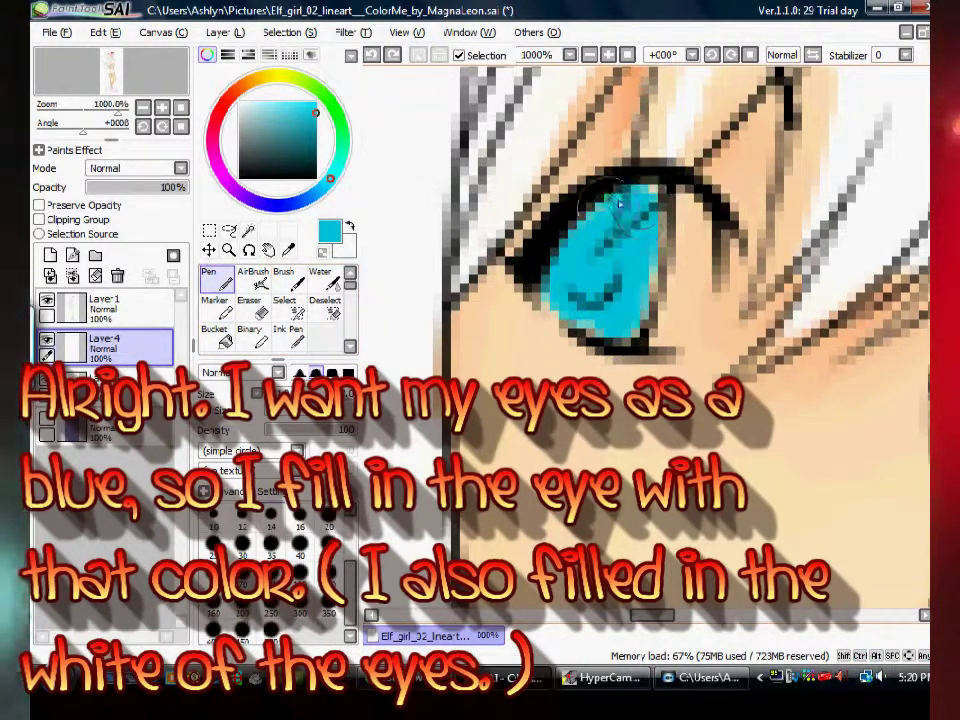
drag(578, 308, 597, 347)
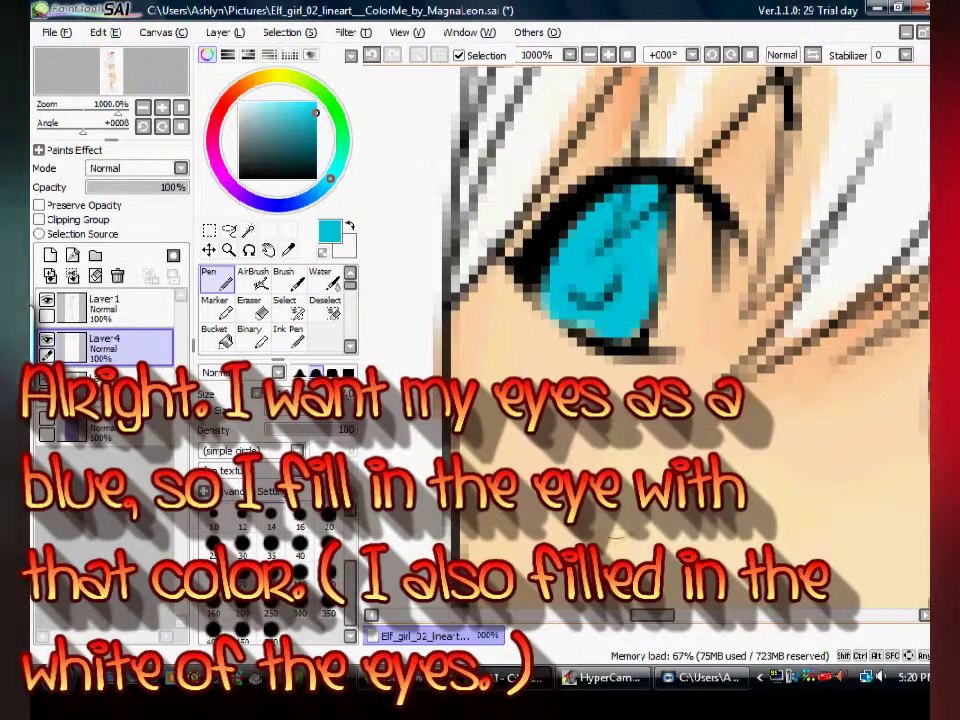
- Paint the eye whites white
drag(660, 612, 692, 614)
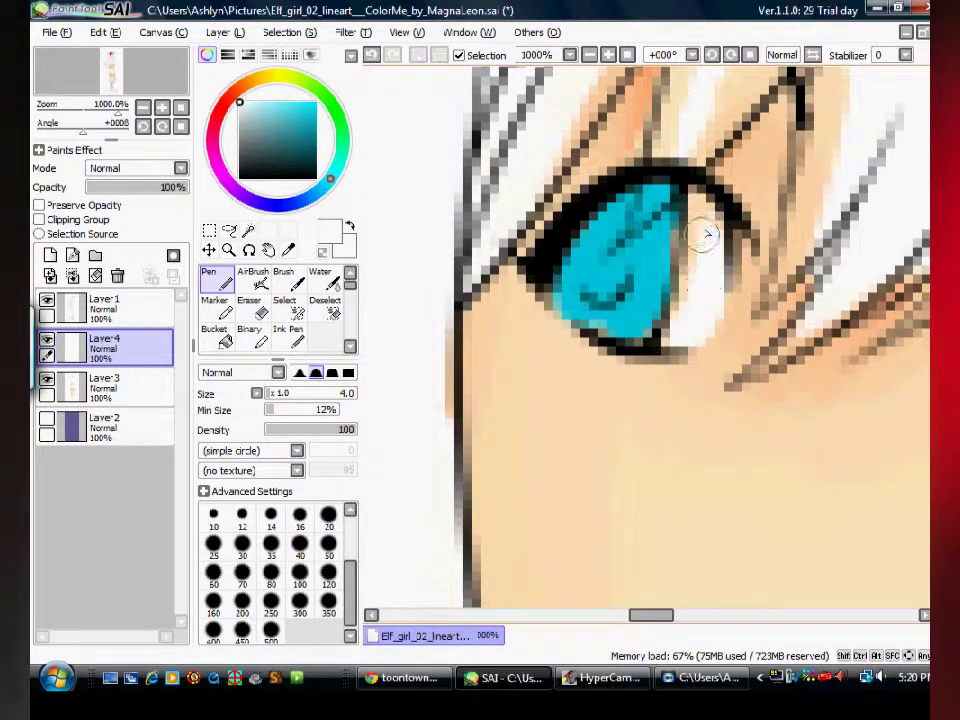
drag(651, 615, 682, 615)
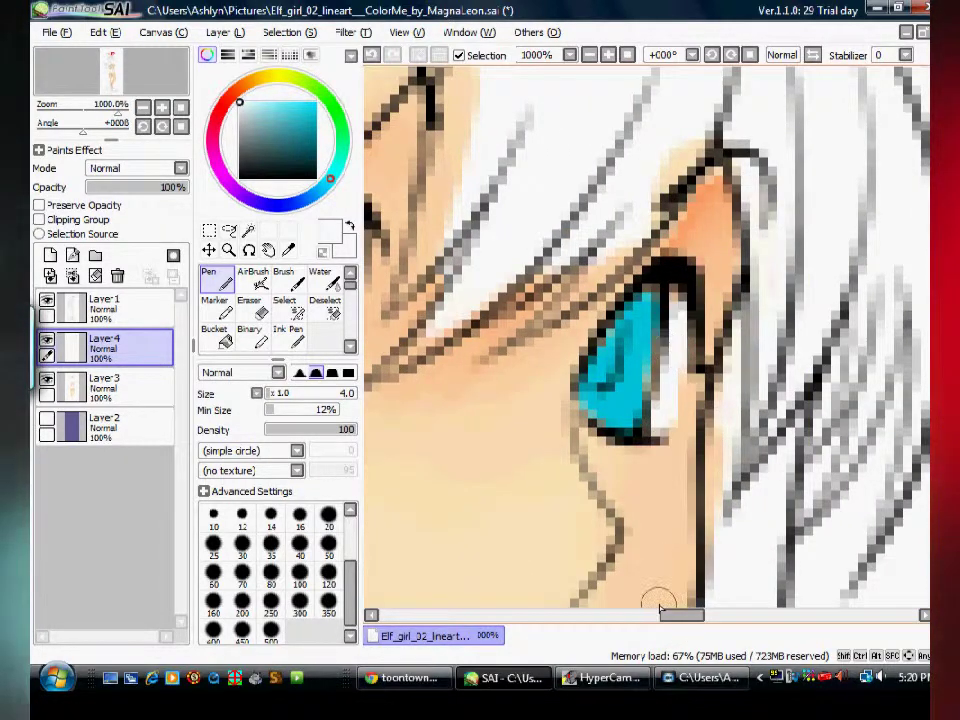
drag(660, 612, 663, 620)
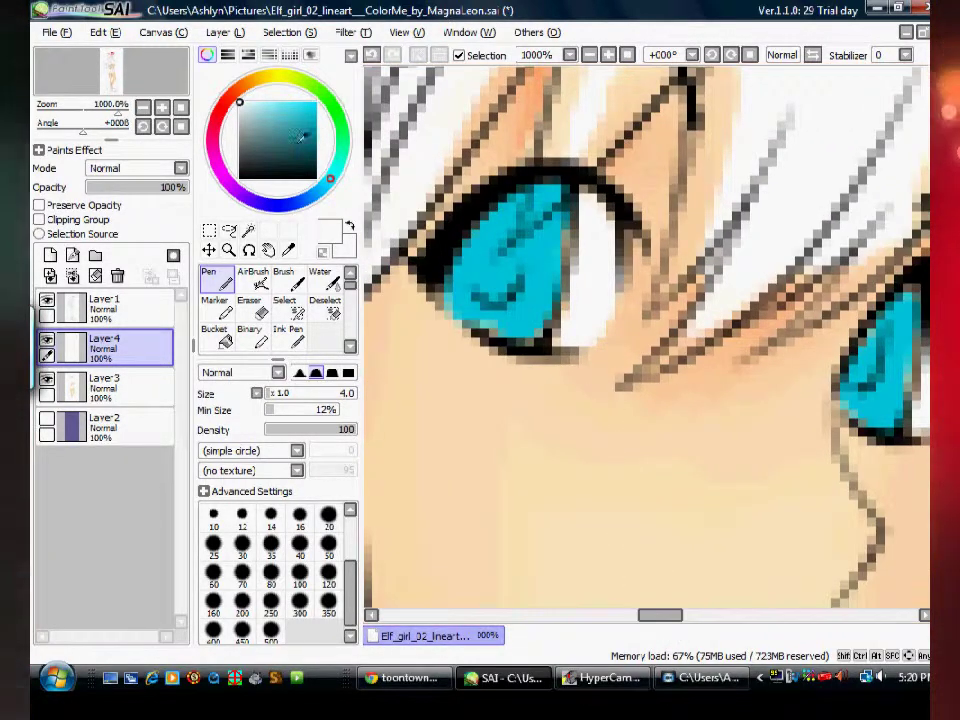
- Paint light blue along the bottom of the irises
click(285, 125)
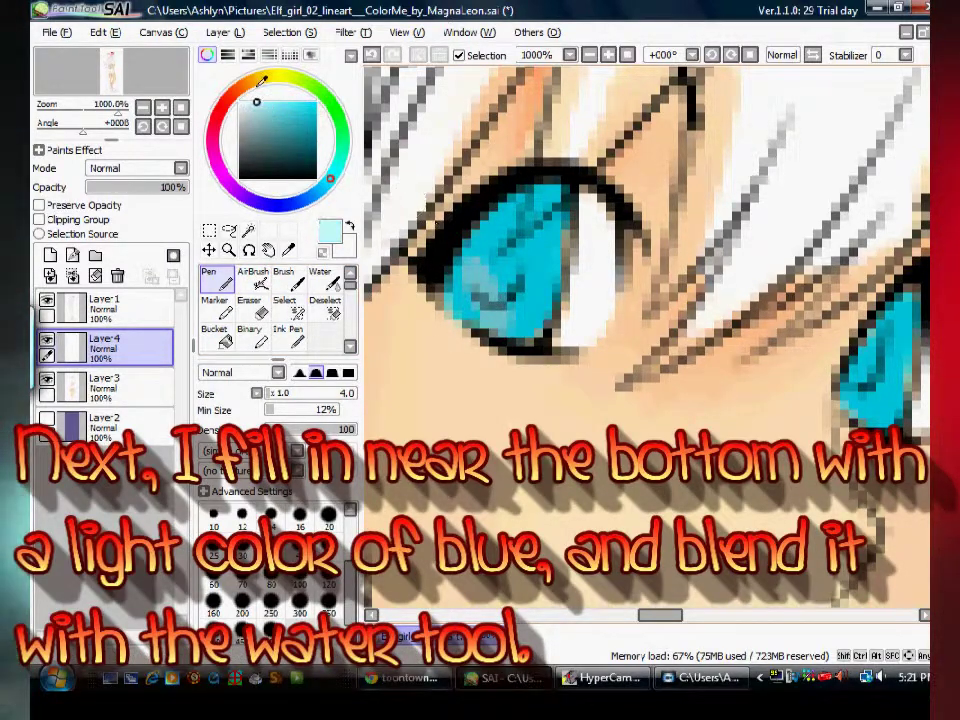
drag(489, 265, 501, 313)
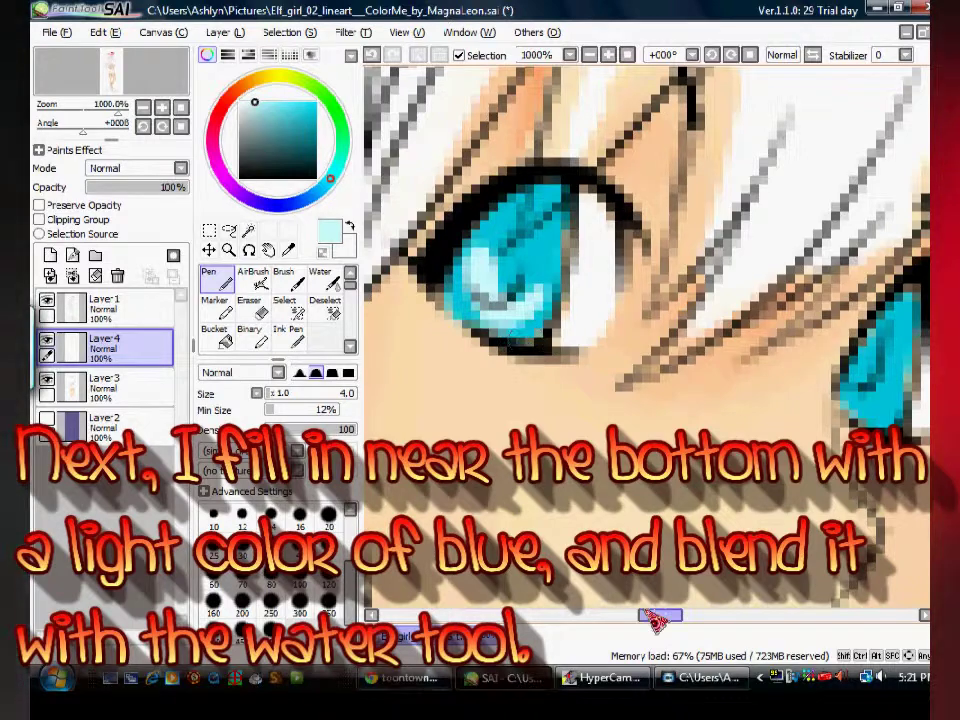
drag(656, 617, 668, 616)
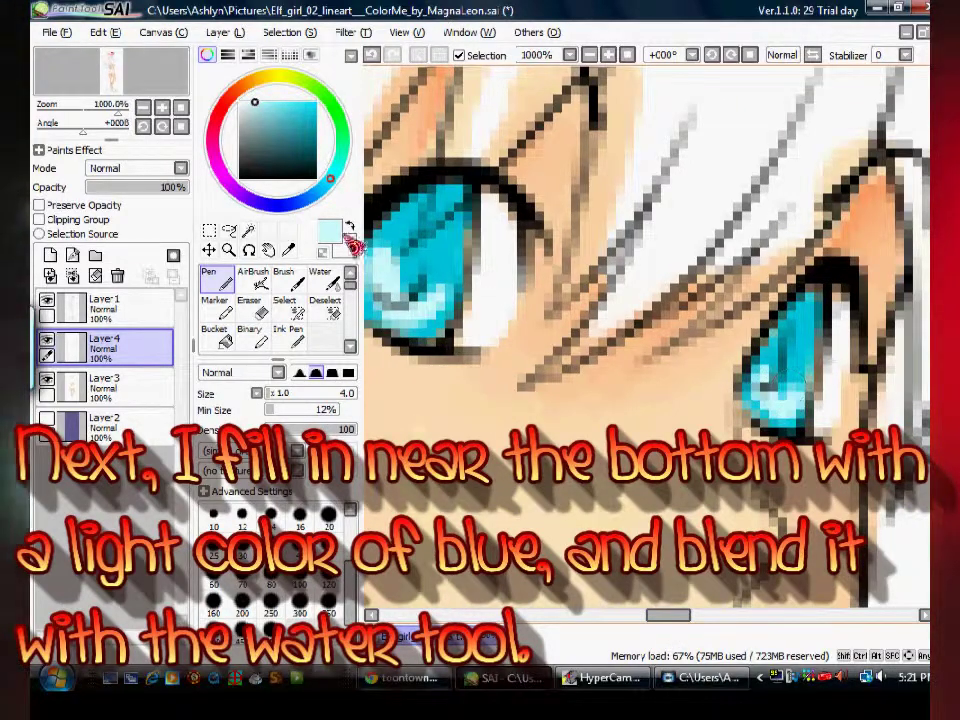
- Blend the light blue softly into the irises with Water, then add Layer 5 above
click(320, 276)
drag(395, 265, 410, 307)
drag(668, 616, 655, 616)
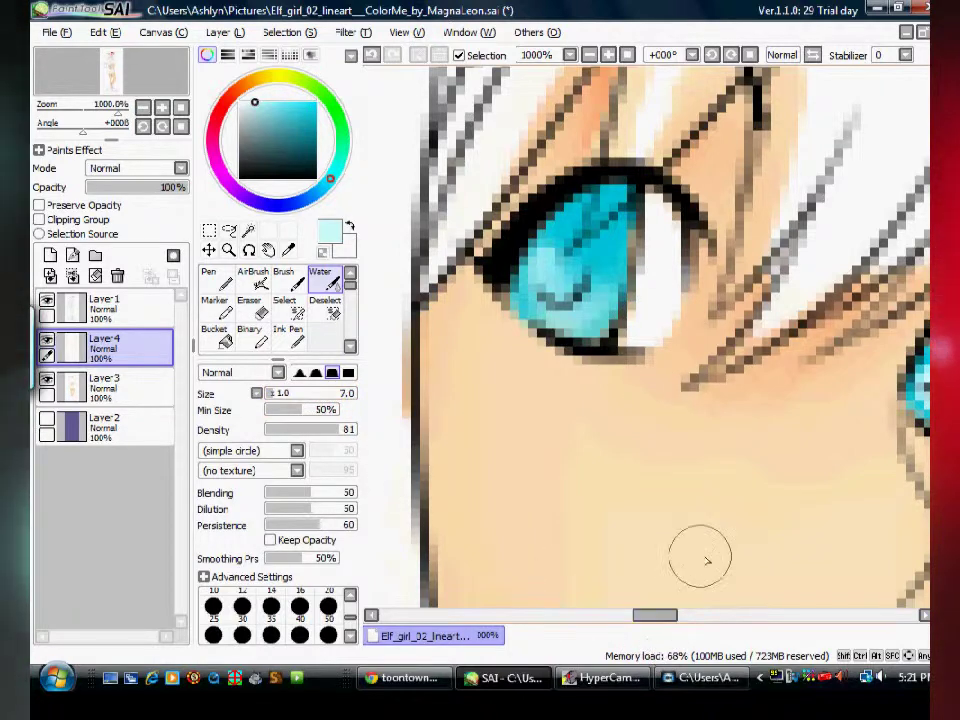
scroll(683, 418, down, 3)
scroll(683, 418, up, 4)
drag(668, 617, 683, 616)
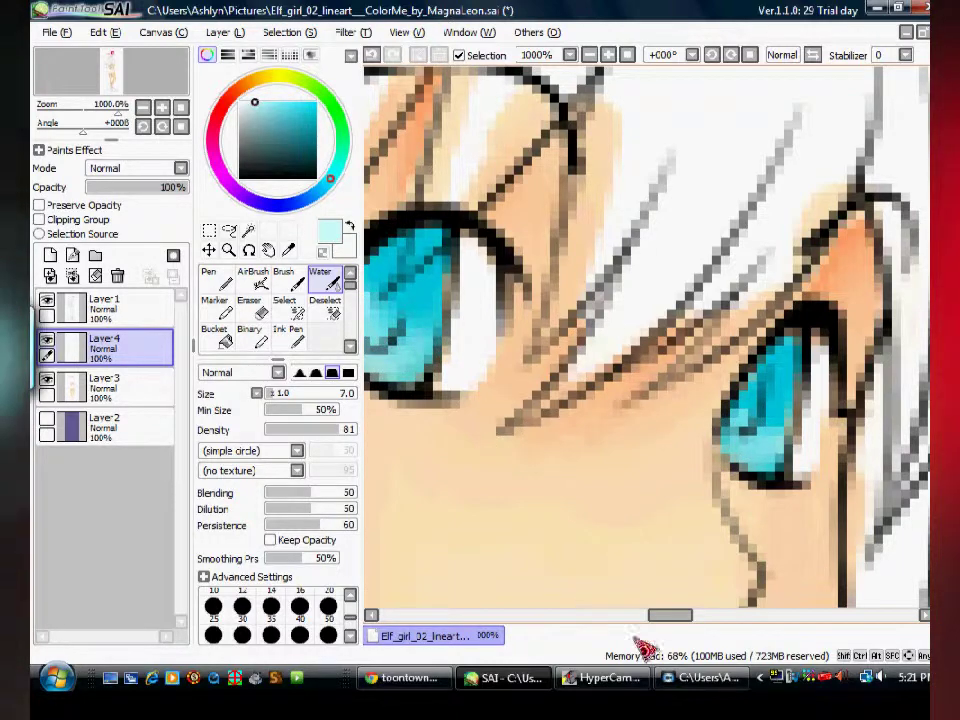
drag(669, 616, 654, 616)
scroll(693, 558, down, 4)
scroll(801, 456, down, 3)
scroll(803, 458, down, 1)
scroll(725, 438, up, 4)
scroll(640, 405, up, 4)
click(50, 255)
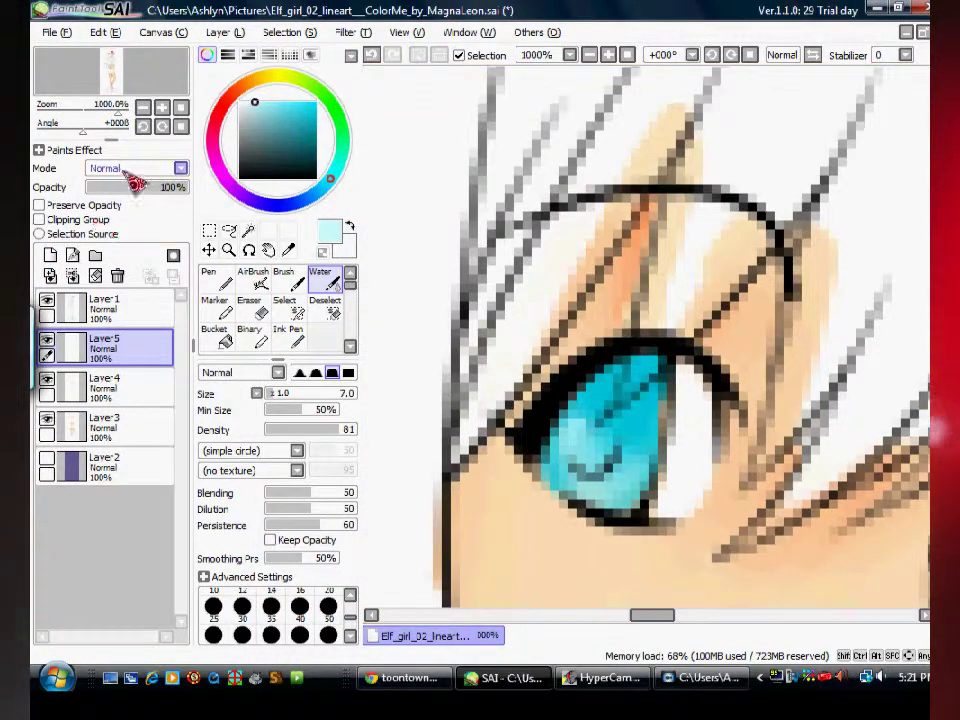
- Set Layer 5 to Luminosity and paint soft eye shines with Pen and Water
click(180, 168)
click(120, 237)
click(224, 284)
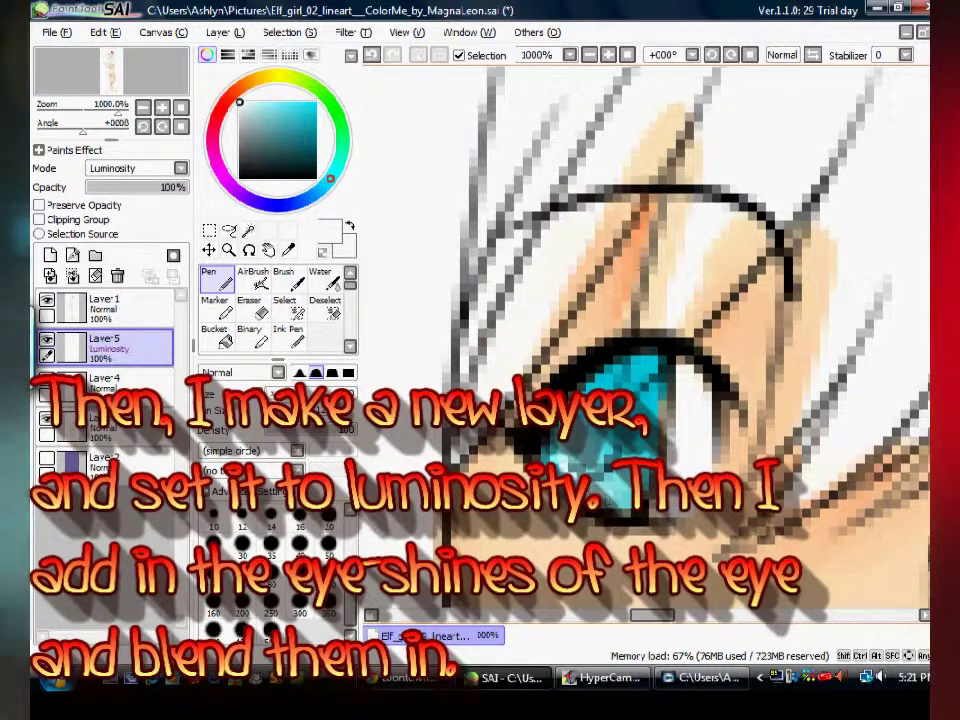
click(320, 280)
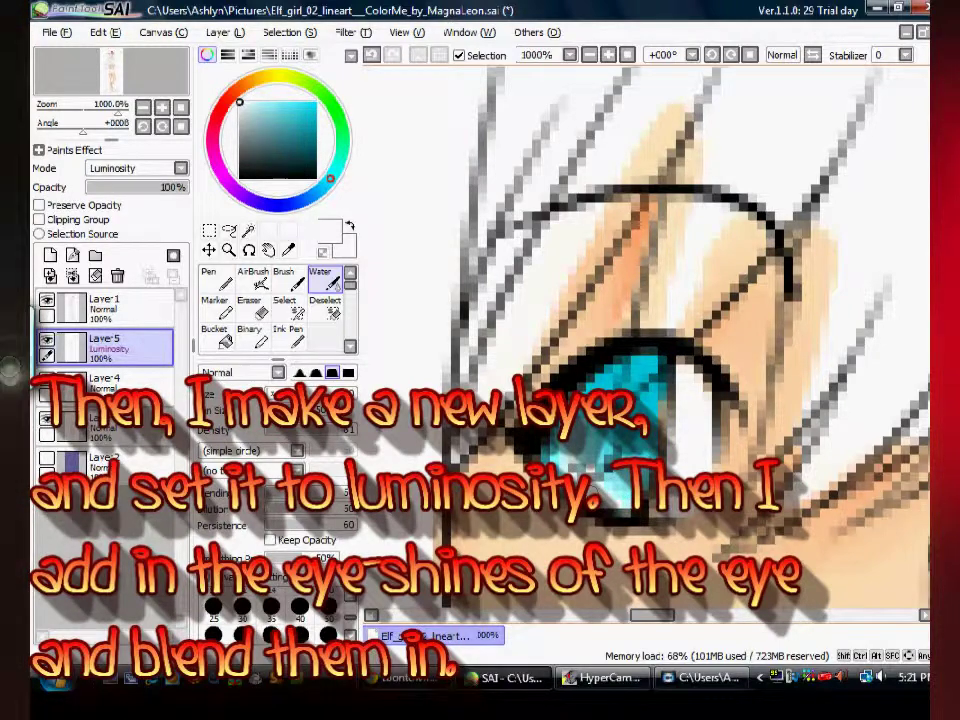
click(212, 278)
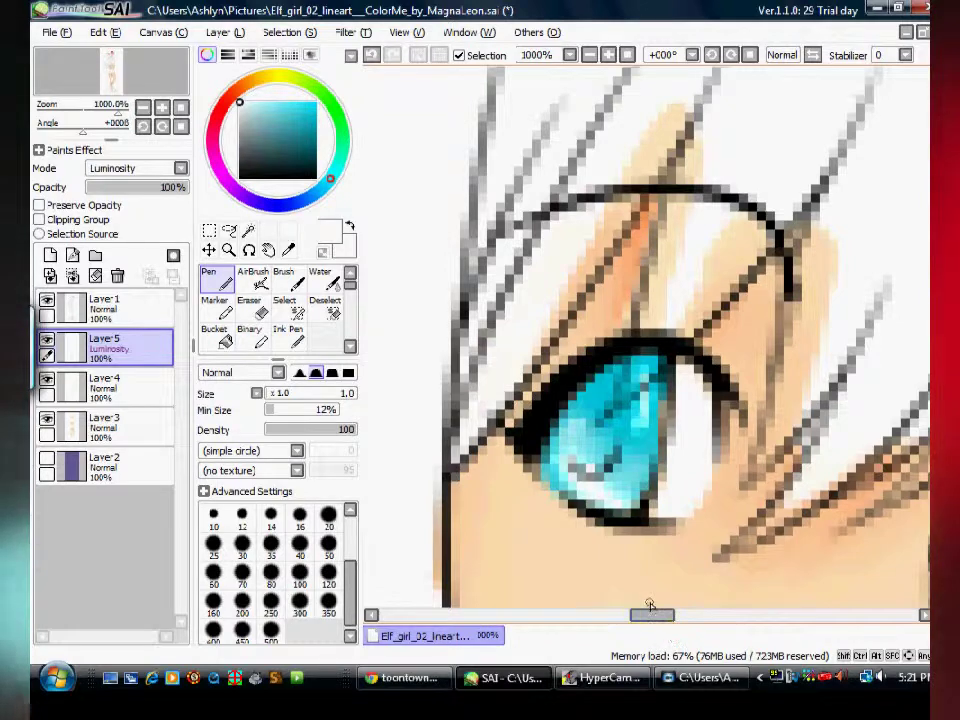
drag(650, 607, 683, 603)
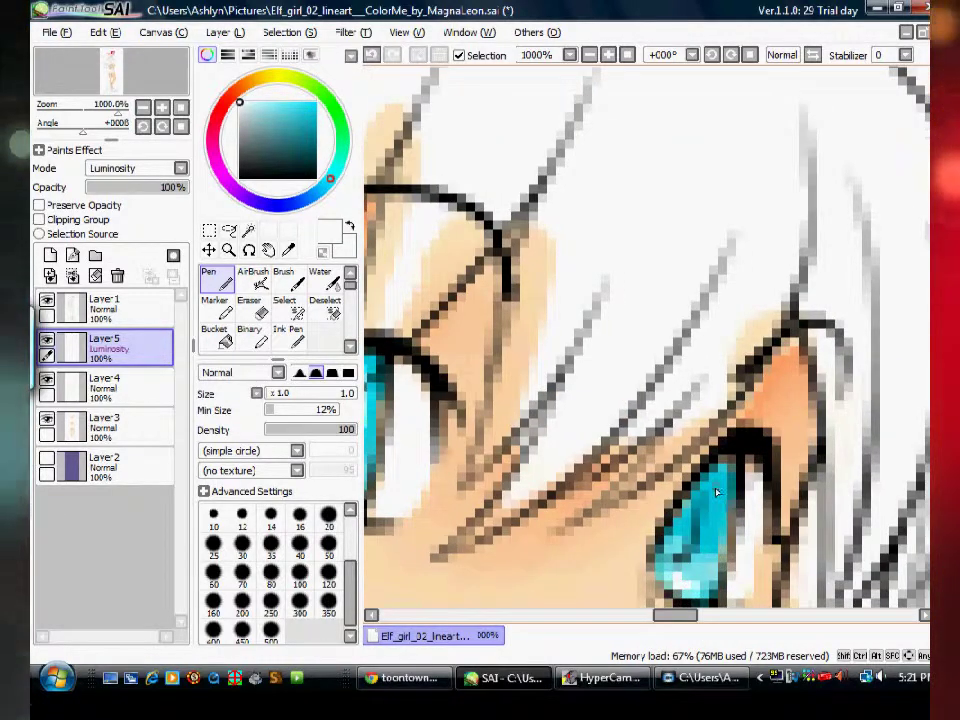
- Soften the shine in the right eye with the Water tool
click(322, 280)
drag(717, 494, 692, 568)
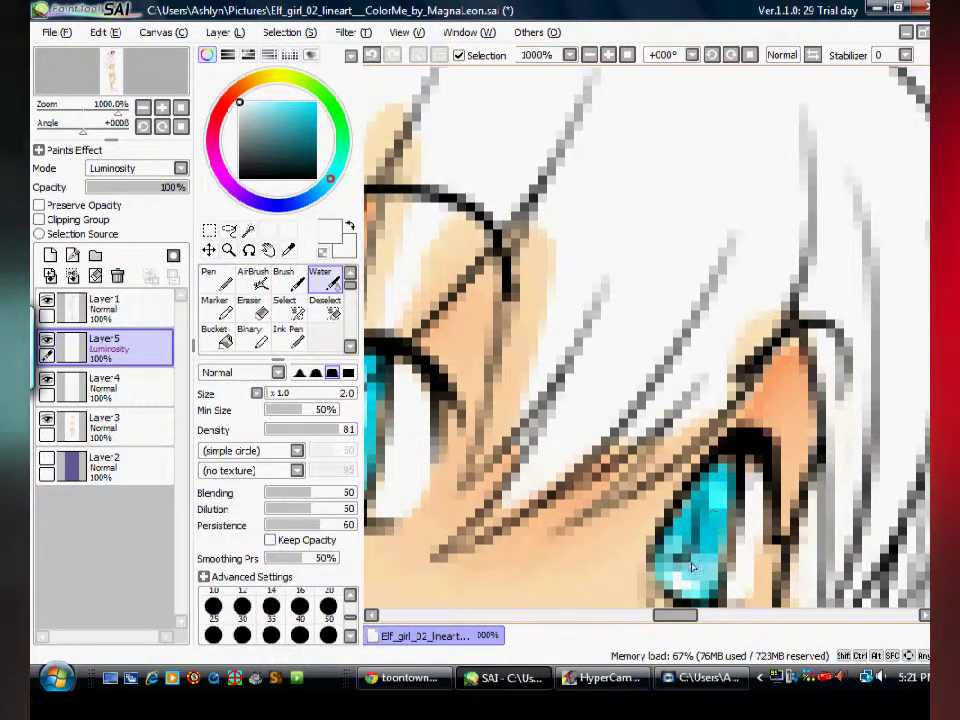
drag(683, 622, 662, 617)
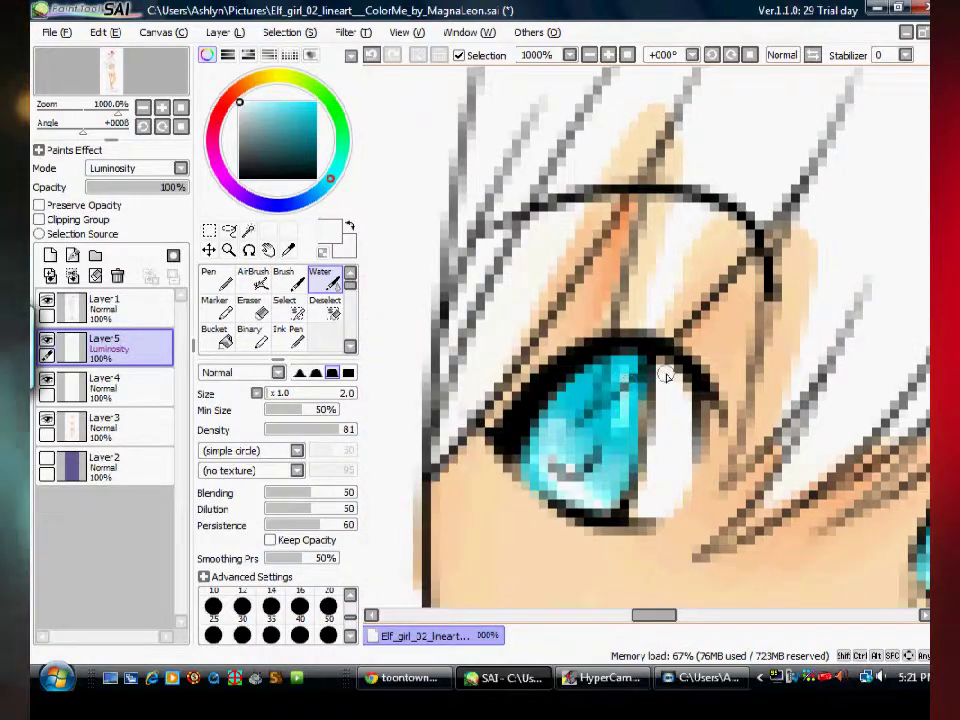
scroll(666, 375, down, 3)
scroll(700, 377, down, 3)
scroll(740, 378, down, 1)
scroll(780, 377, down, 1)
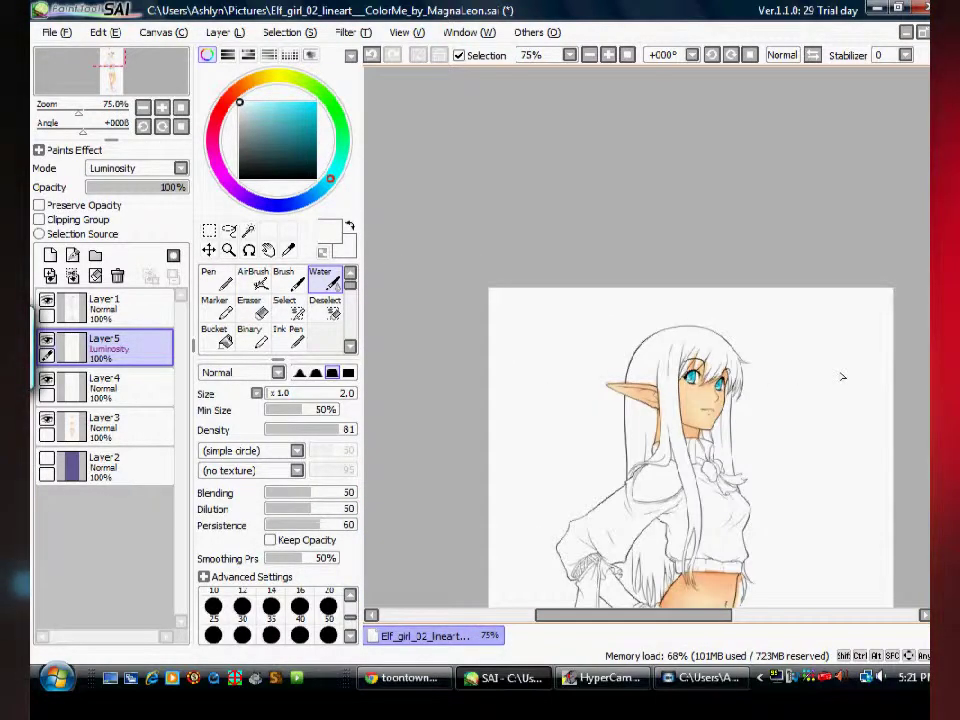
- Save the drawing
click(56, 32)
click(70, 137)
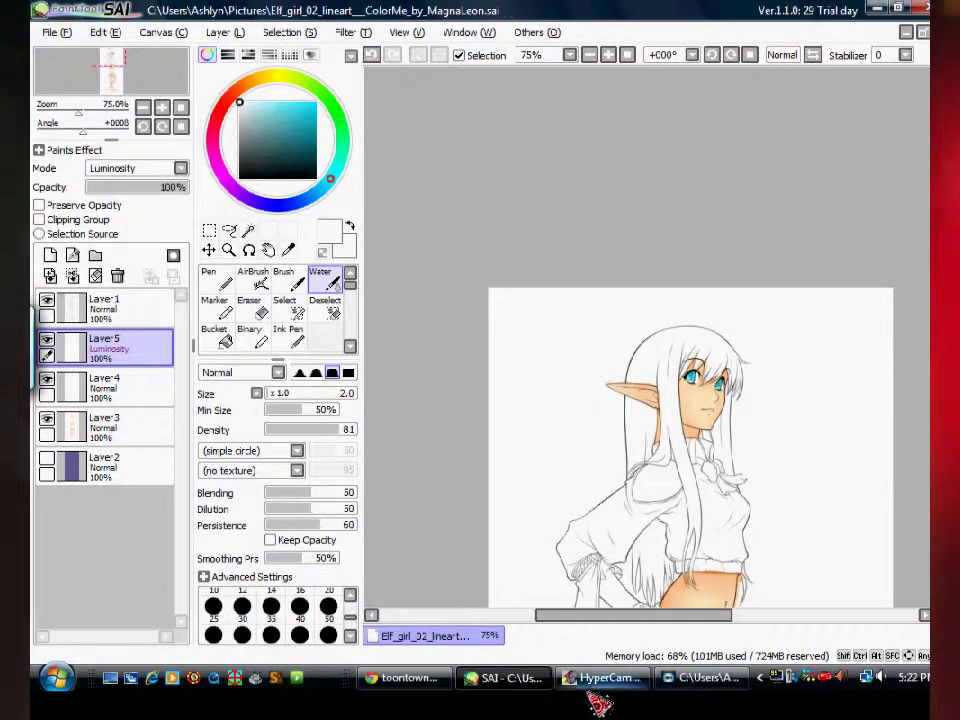
click(600, 678)
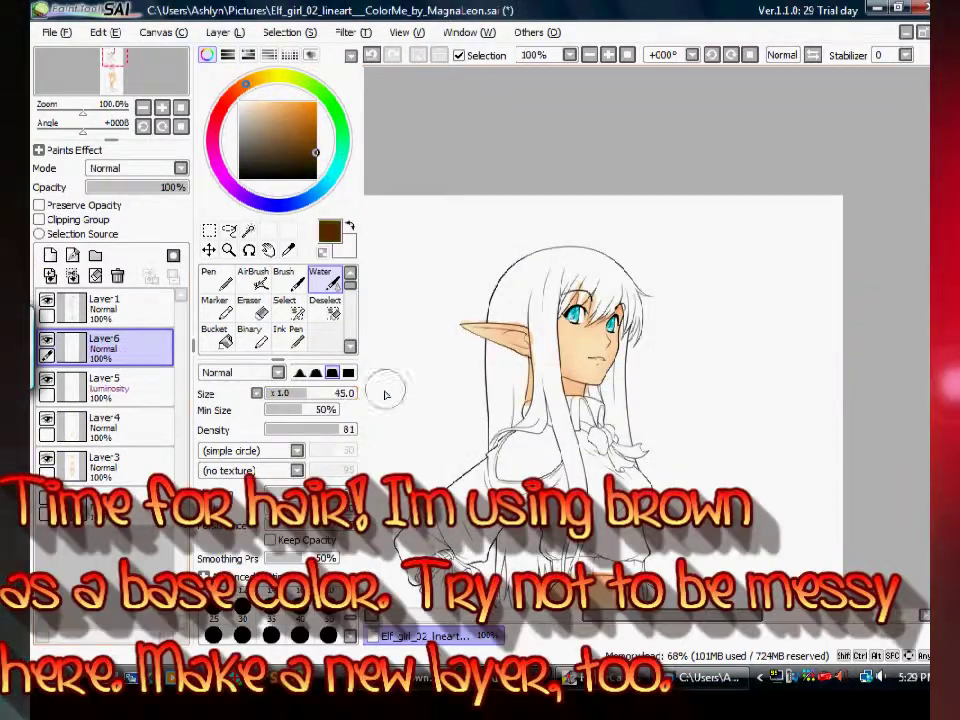
- Paint dark brown over the left side of the hair and up over the head
scroll(510, 430, up, 1)
mouse_move(440, 320)
mouse_down()
mouse_move(450, 430)
mouse_move(470, 450)
mouse_move(550, 452)
mouse_move(445, 170)
mouse_up()
drag(555, 460, 478, 180)
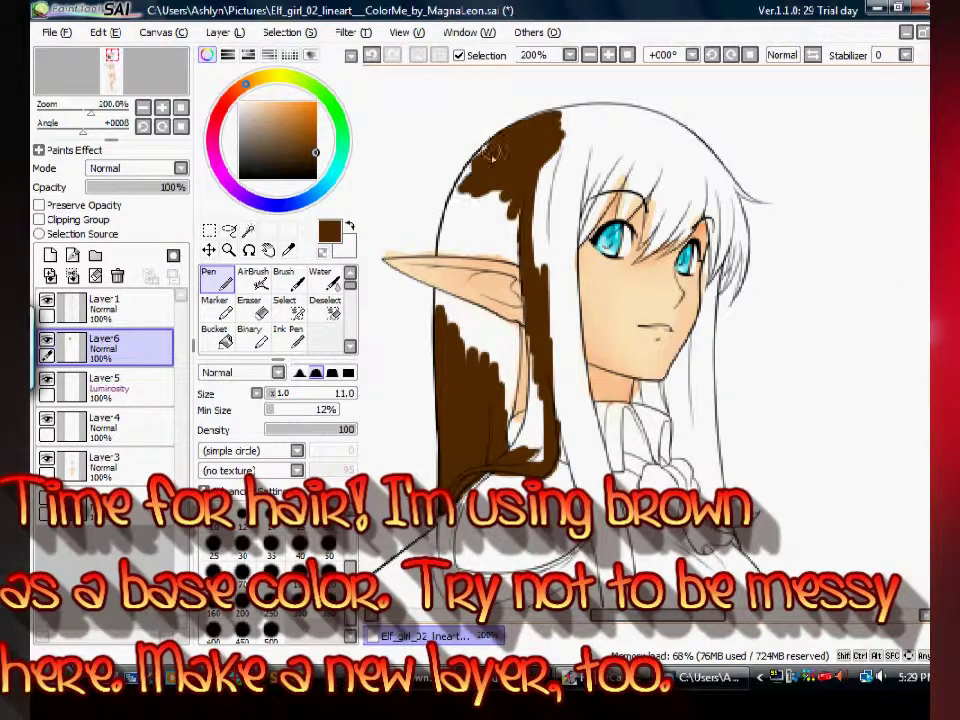
mouse_move(505, 270)
mouse_down()
mouse_move(498, 140)
mouse_move(512, 300)
mouse_up()
scroll(585, 312, down, 4)
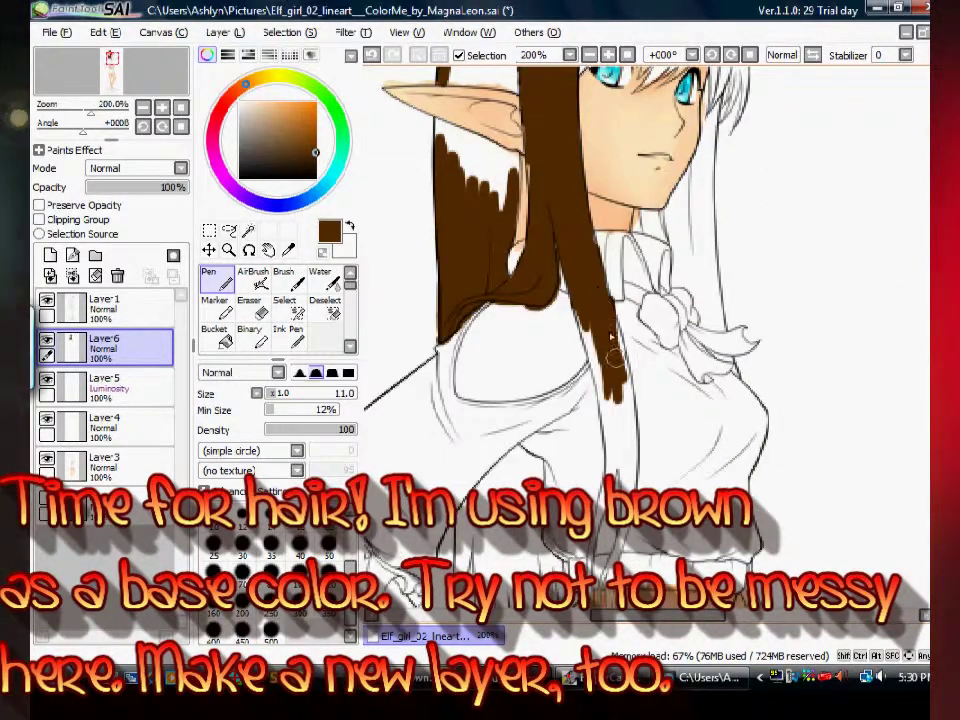
scroll(600, 350, down, 4)
scroll(600, 350, up, 1)
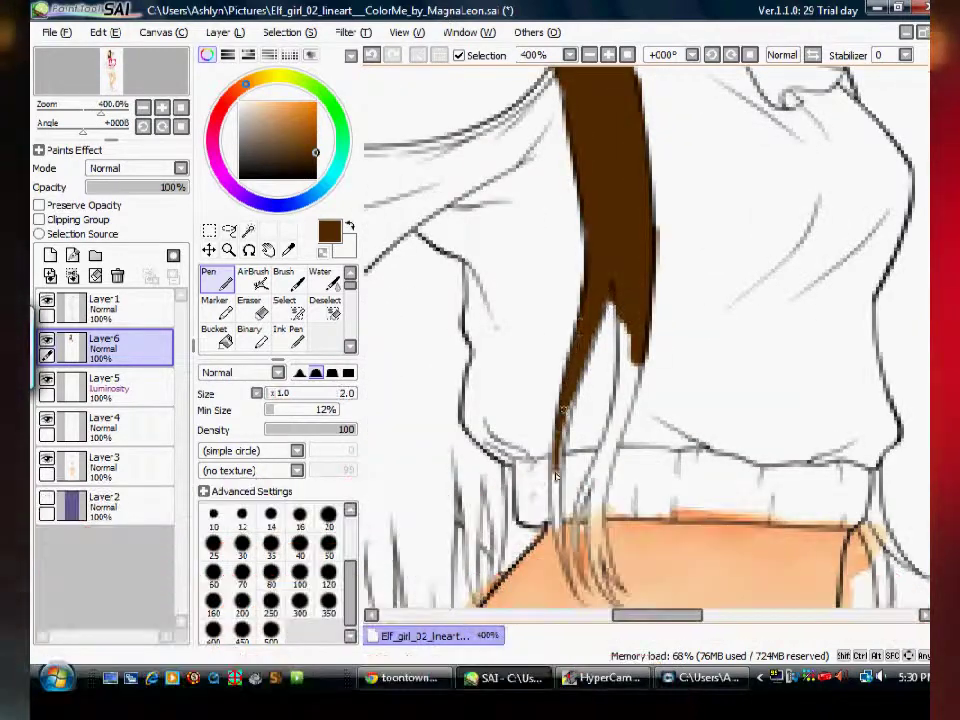
- Extend brown down the long strands, over the waist, and into white gaps
mouse_move(615, 345)
mouse_down()
mouse_move(557, 394)
mouse_move(555, 535)
mouse_move(592, 460)
mouse_up()
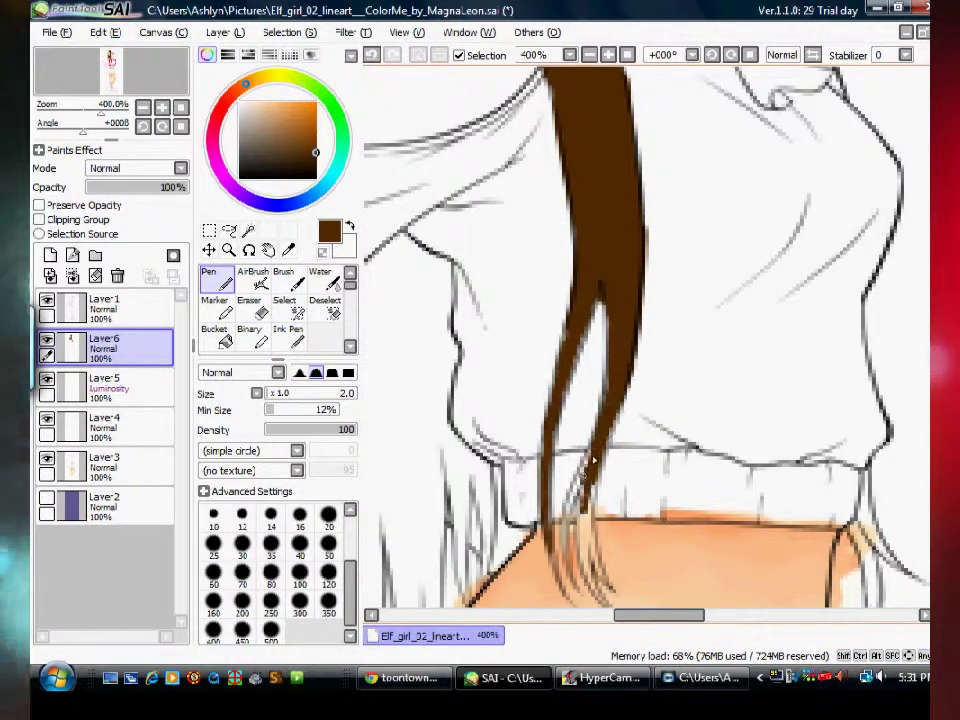
scroll(654, 544, up, 1)
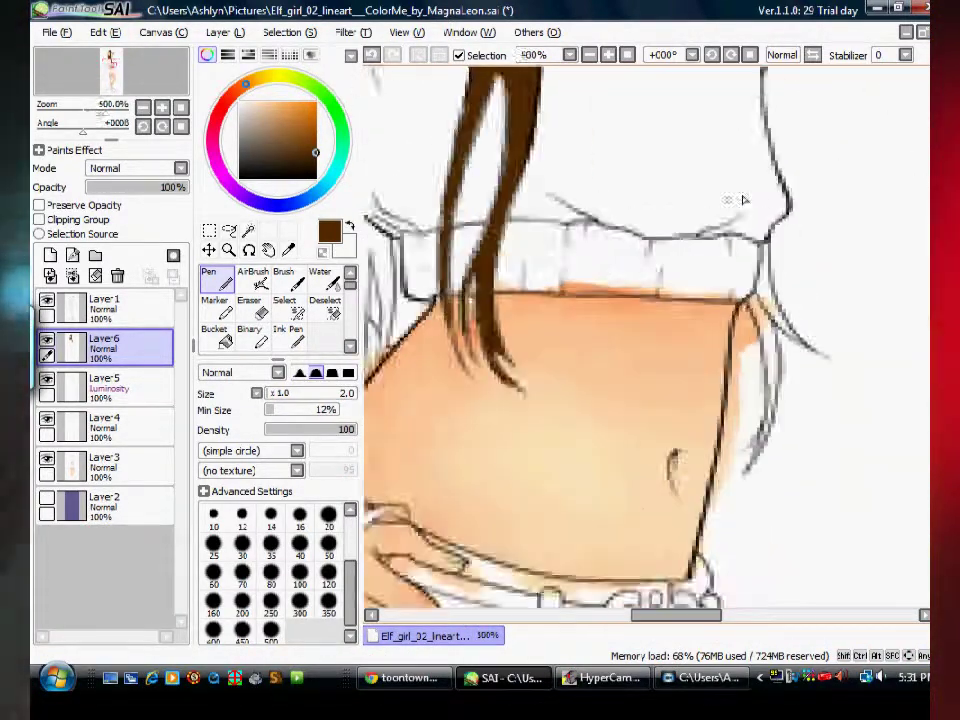
scroll(407, 291, down, 5)
drag(632, 240, 624, 112)
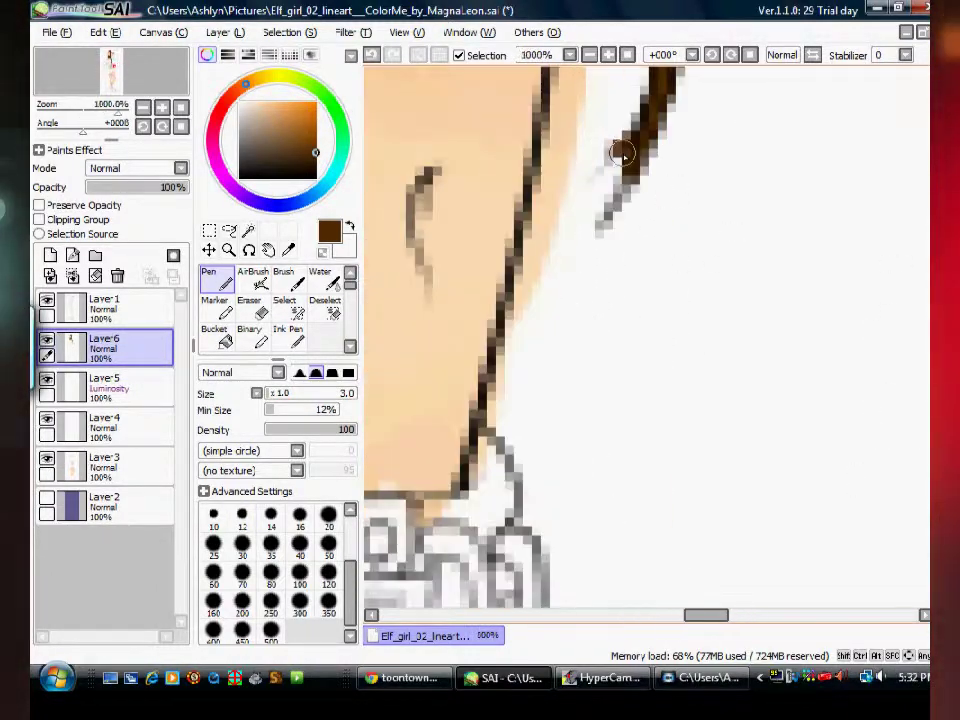
scroll(650, 300, down, 3)
scroll(497, 125, up, 4)
drag(497, 125, 462, 158)
drag(430, 110, 500, 150)
mouse_move(480, 200)
mouse_down()
mouse_move(525, 268)
mouse_move(544, 183)
mouse_up()
scroll(543, 183, down, 1)
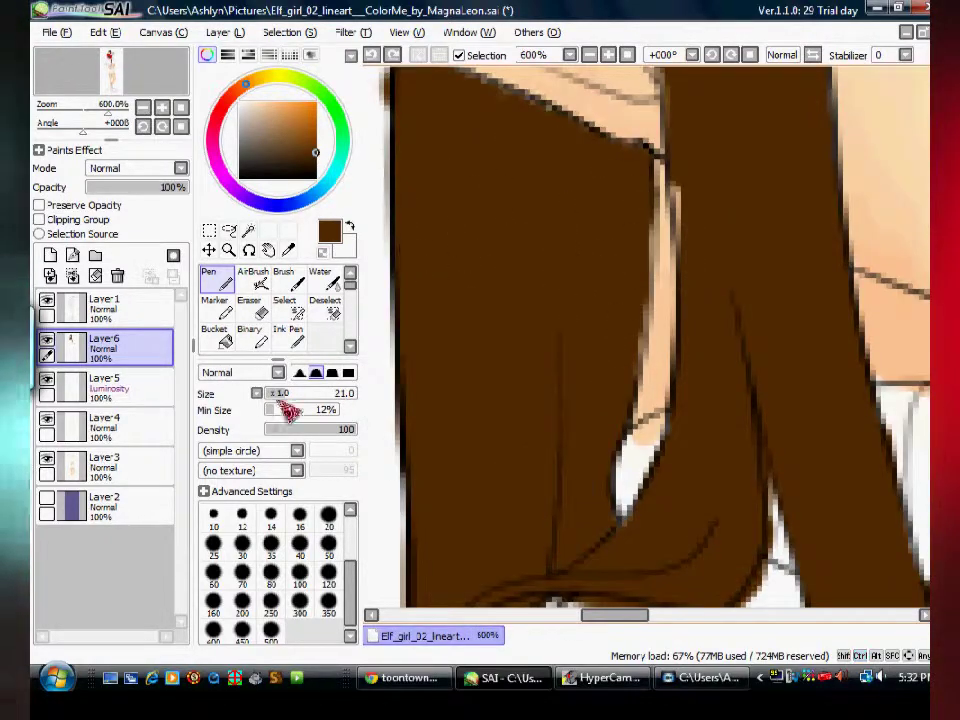
- Paint brown over the remaining white hair highlights on the crown
drag(285, 395, 268, 393)
scroll(600, 300, down, 3)
drag(440, 230, 510, 260)
drag(480, 210, 467, 274)
scroll(467, 274, up, 3)
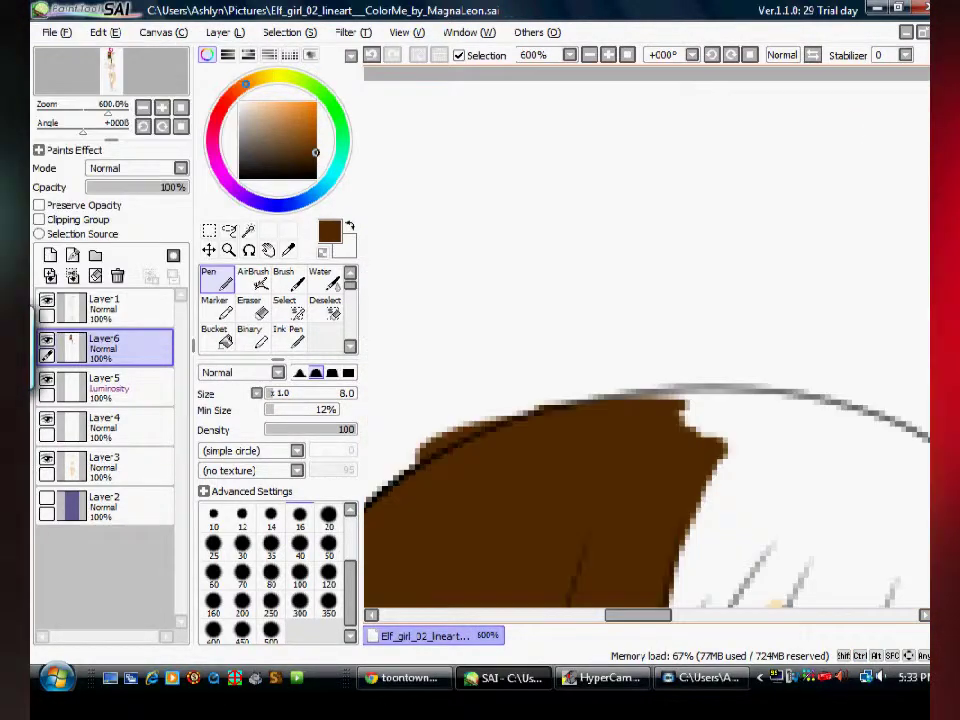
scroll(560, 300, up, 5)
- Fill the white streaks in the fringe and the hair beside the eye with brown
drag(460, 380, 560, 260)
drag(600, 320, 670, 140)
drag(520, 320, 560, 180)
mouse_move(600, 330)
mouse_down()
mouse_move(648, 405)
mouse_move(840, 200)
mouse_up()
drag(270, 393, 305, 418)
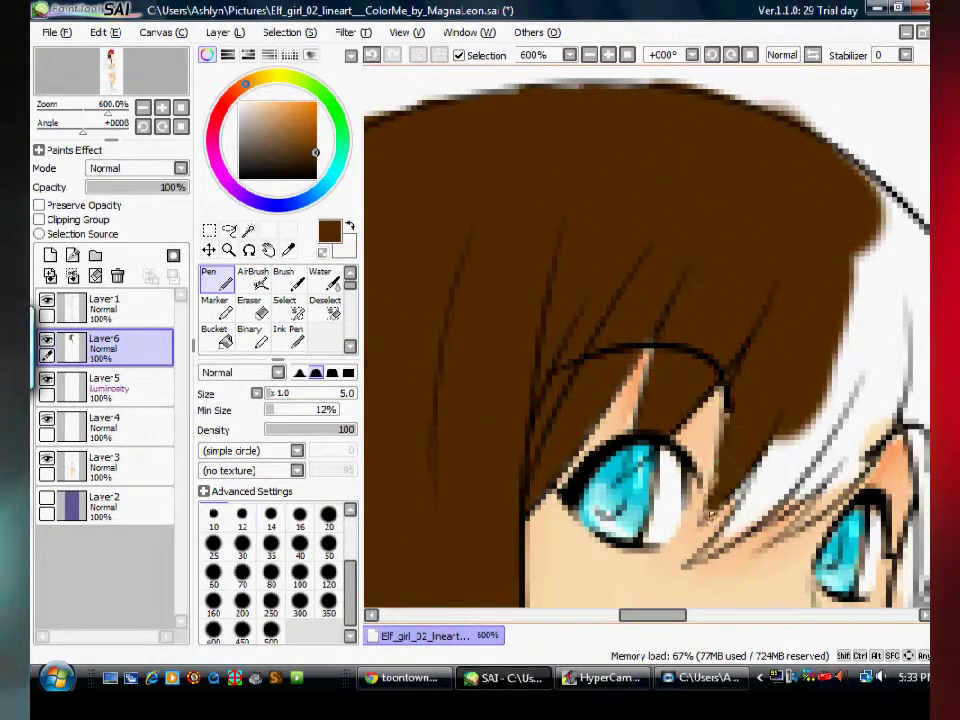
- Extend the brown base over the hair strands on the face's right side
scroll(757, 512, down, 2)
scroll(757, 512, up, 3)
scroll(757, 512, down, 2)
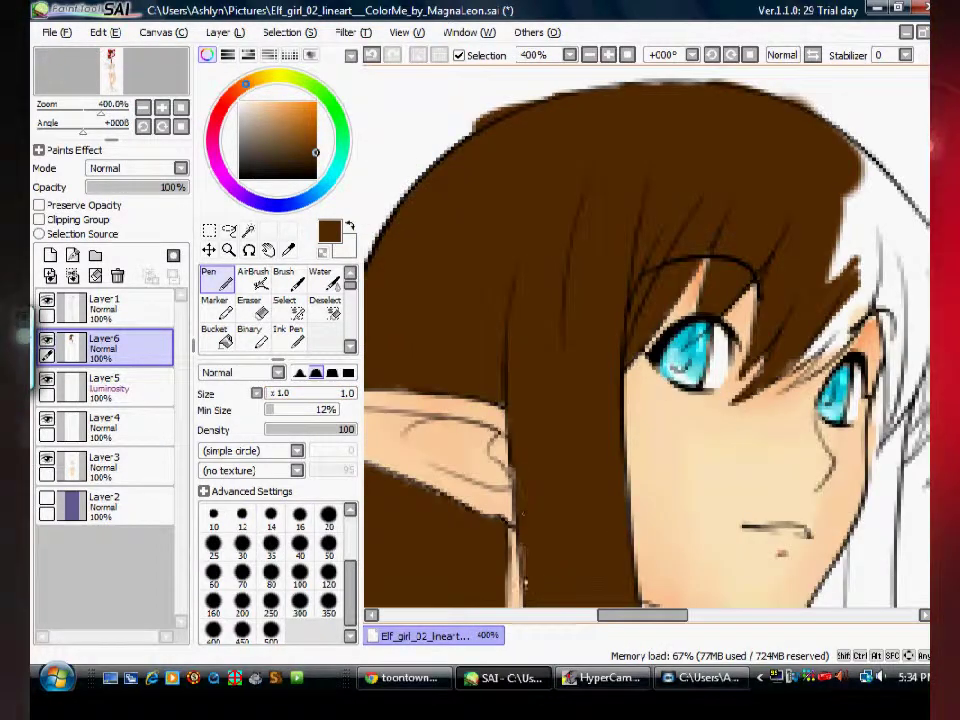
drag(690, 180, 740, 277)
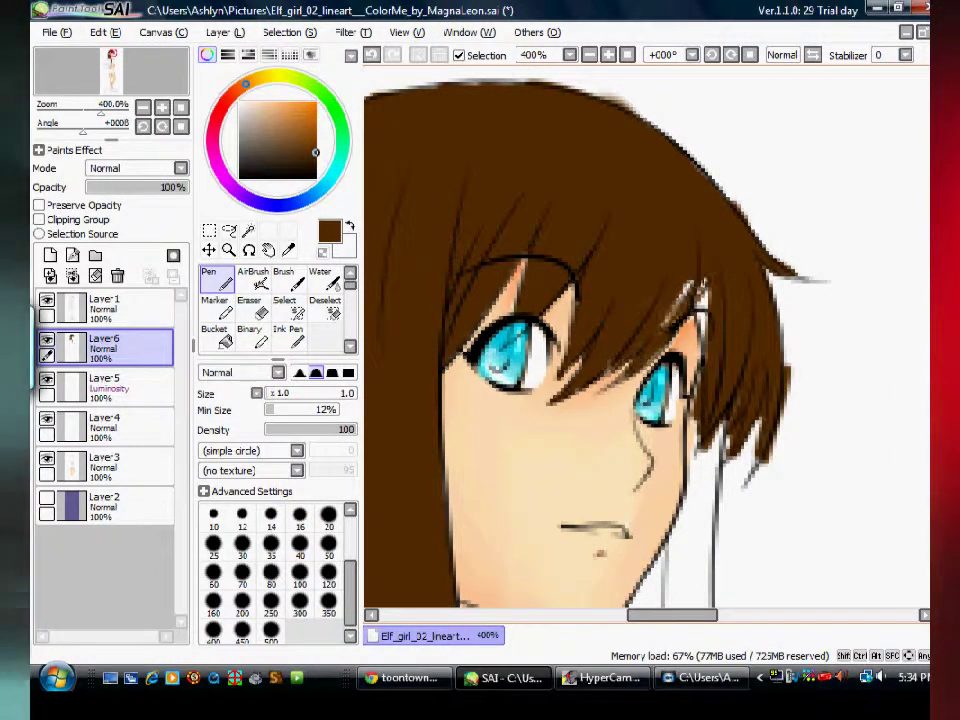
scroll(720, 325, down, 5)
scroll(700, 300, up, 2)
drag(645, 320, 665, 490)
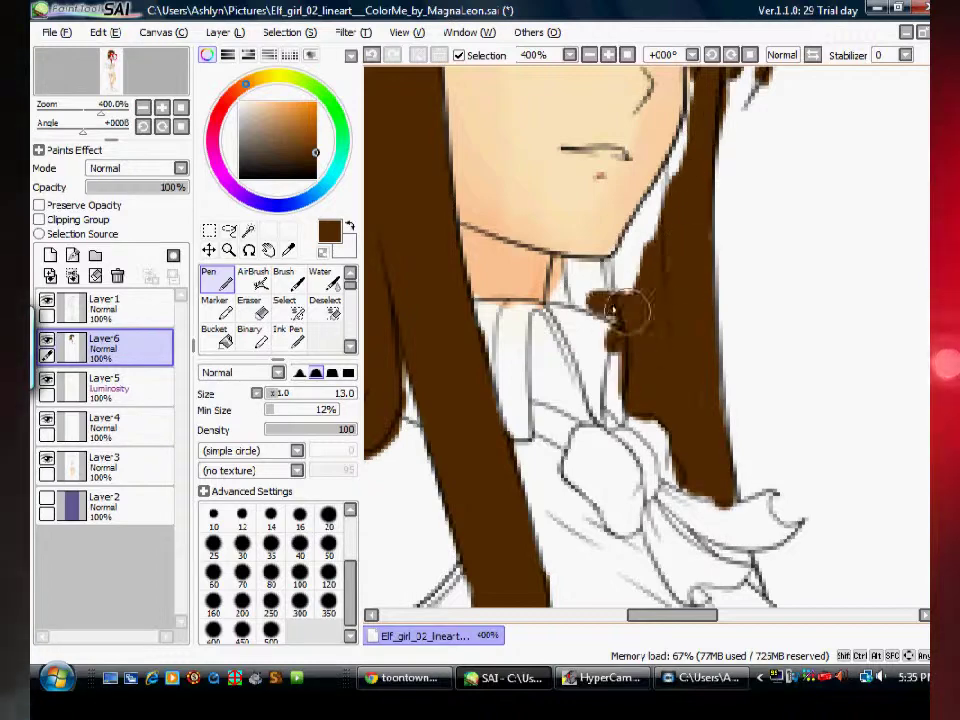
- With a much larger brush, fill the hair over the shoulder with brown
scroll(697, 238, up, 2)
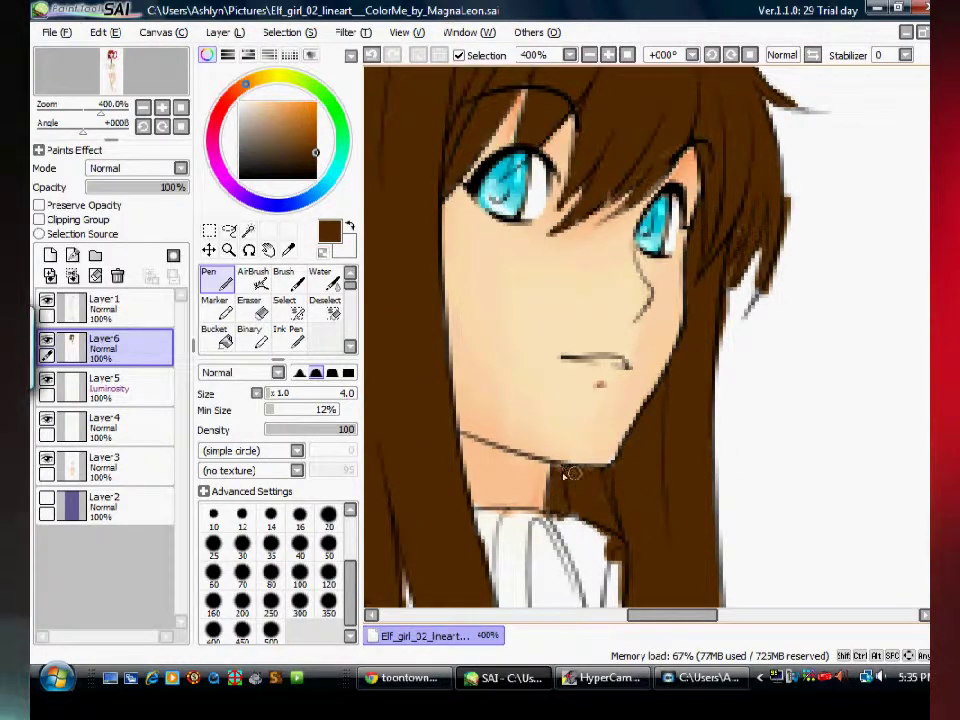
scroll(566, 470, up, 3)
click(241, 543)
drag(600, 200, 620, 250)
drag(560, 300, 565, 222)
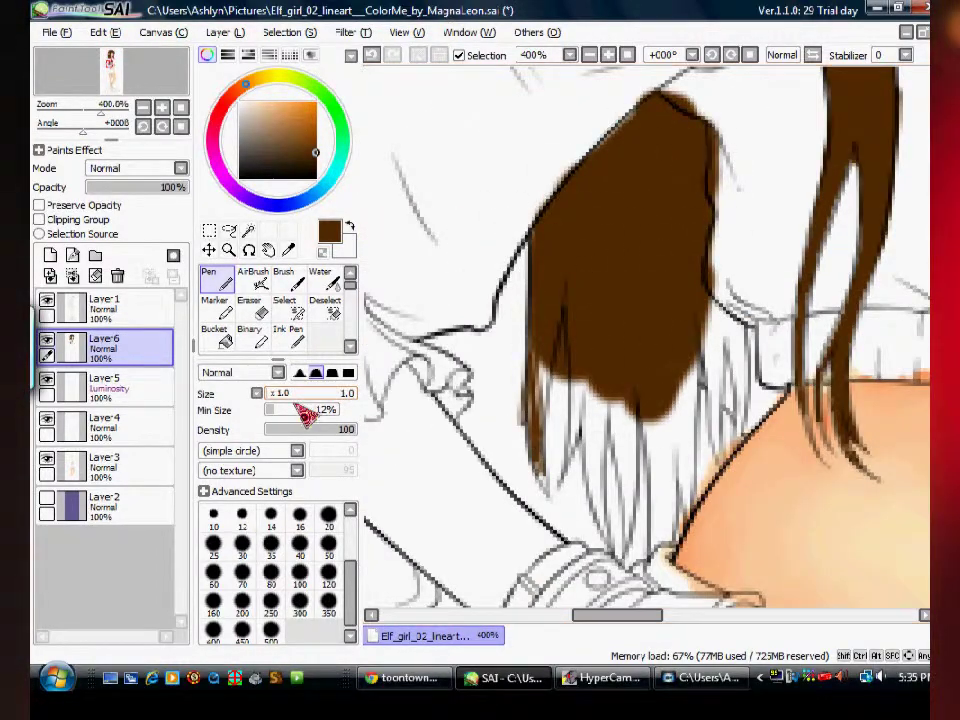